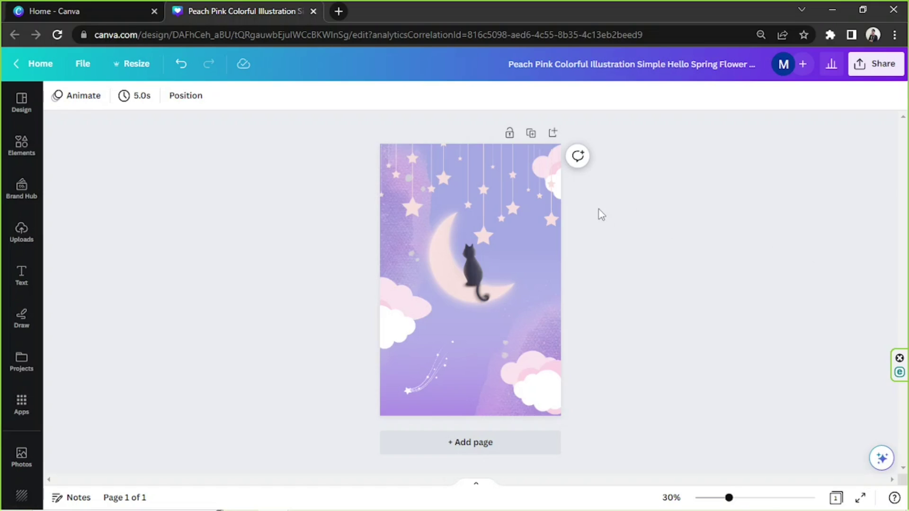
# Examine the design's download settings, including the available file types with PNG selected, and leave them without downloading
pyautogui.moveTo(356, 147); pyautogui.dragTo(696, 357)
pyautogui.click(878, 71)
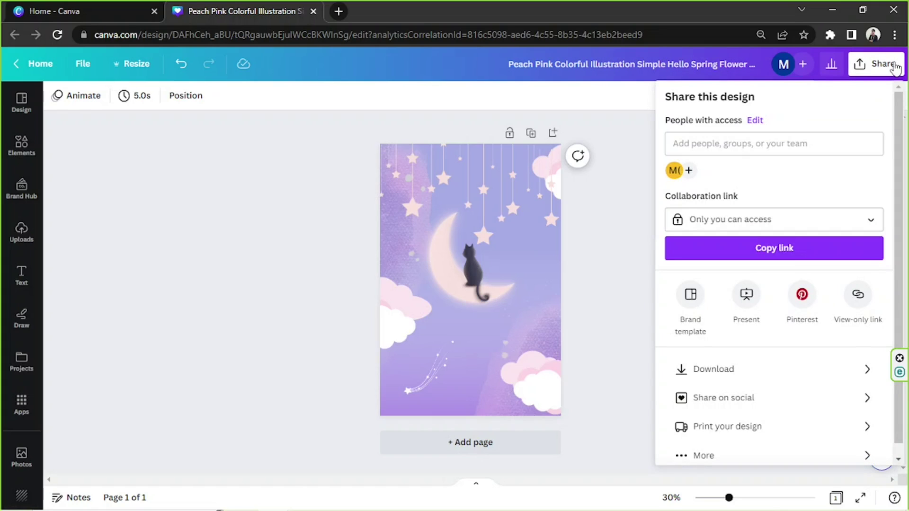
pyautogui.click(744, 370)
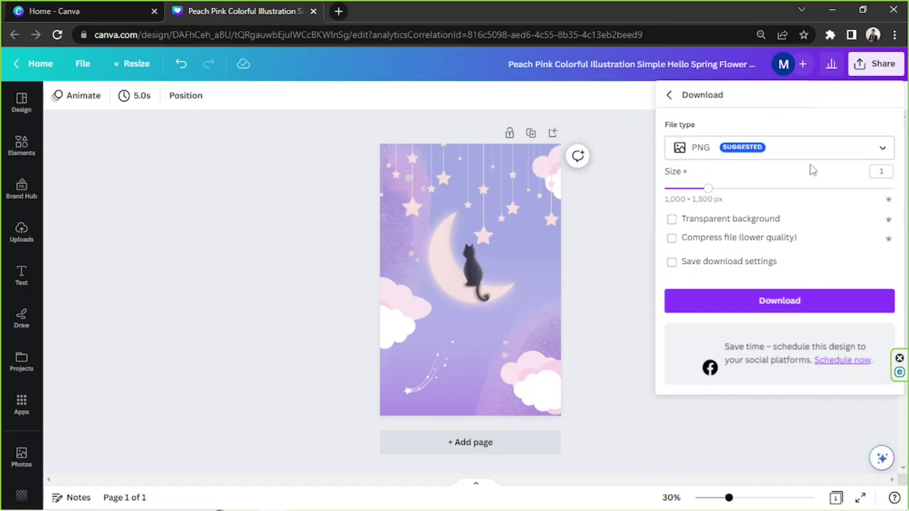
pyautogui.click(827, 151)
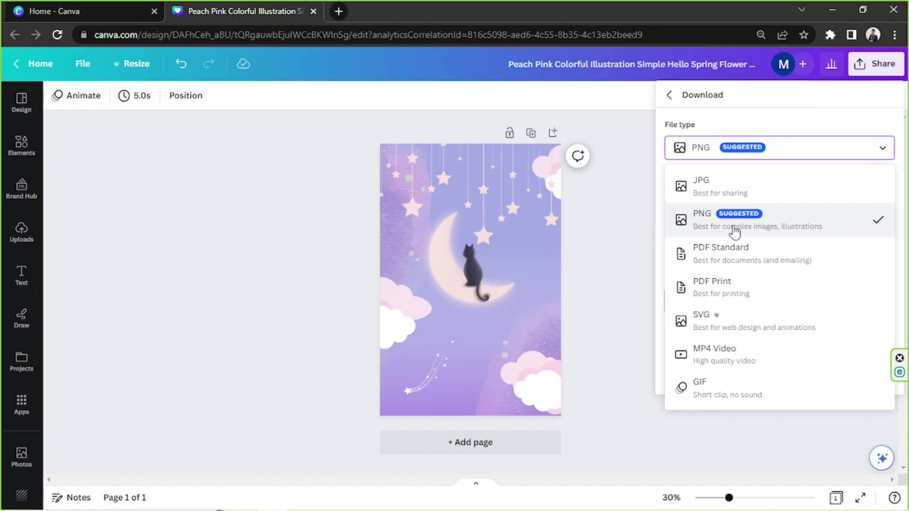
pyautogui.click(716, 231)
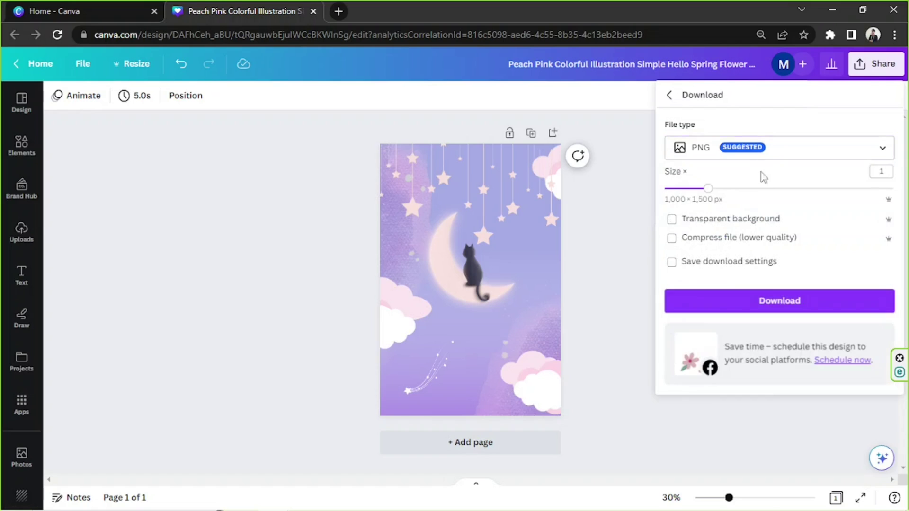
pyautogui.click(671, 221)
pyautogui.click(723, 155)
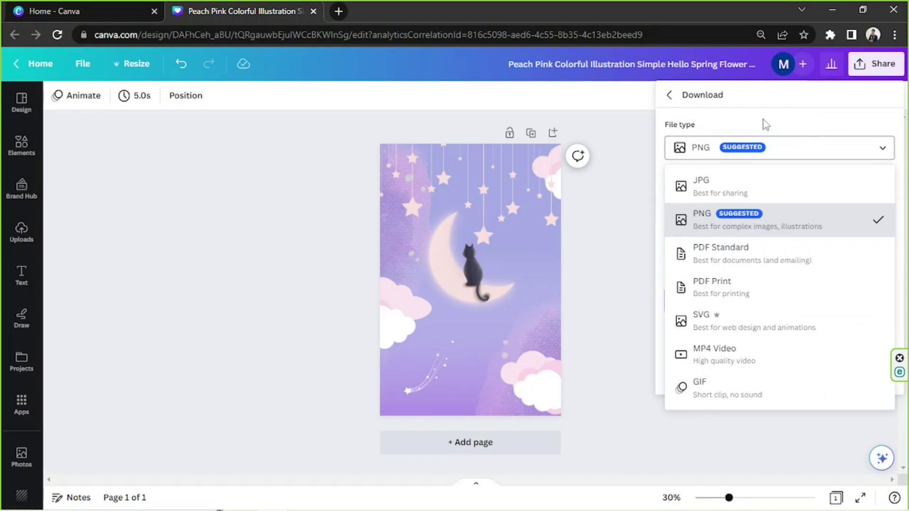
pyautogui.click(671, 96)
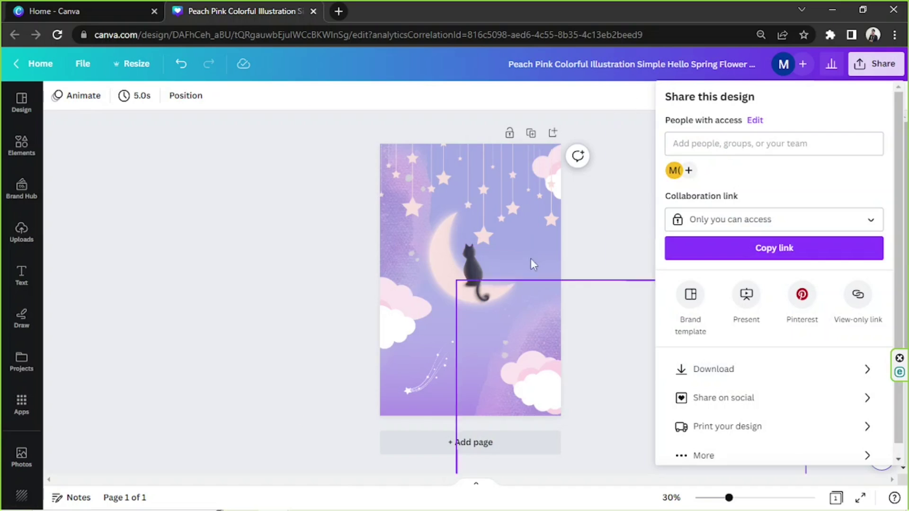
pyautogui.click(598, 274)
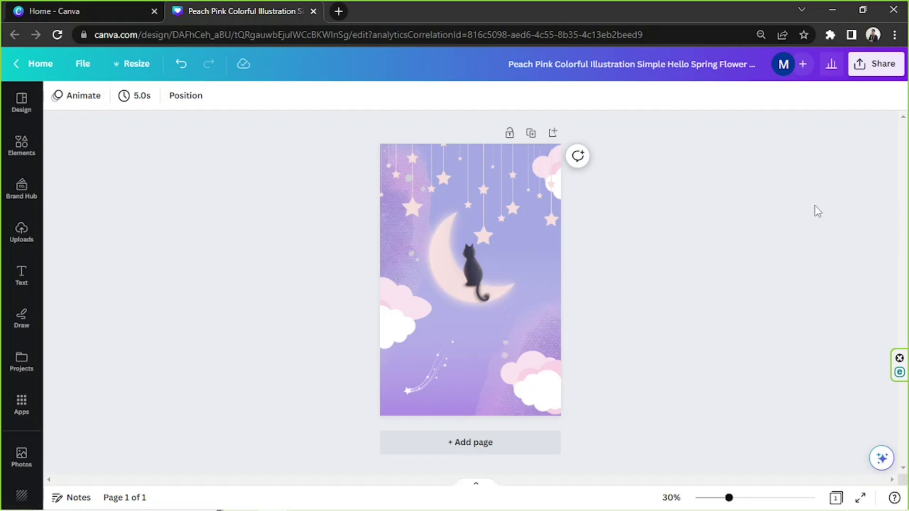
# Examine which social platforms the design can be shared to
pyautogui.click(876, 66)
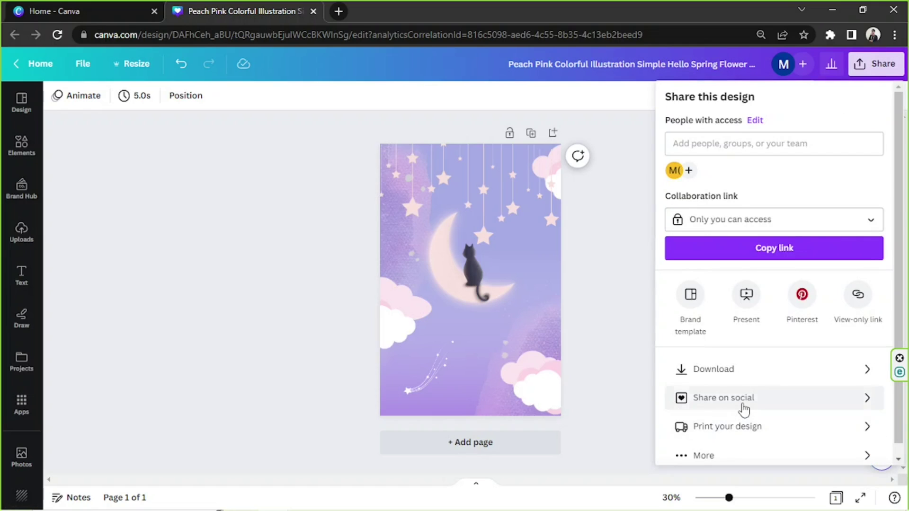
pyautogui.click(744, 409)
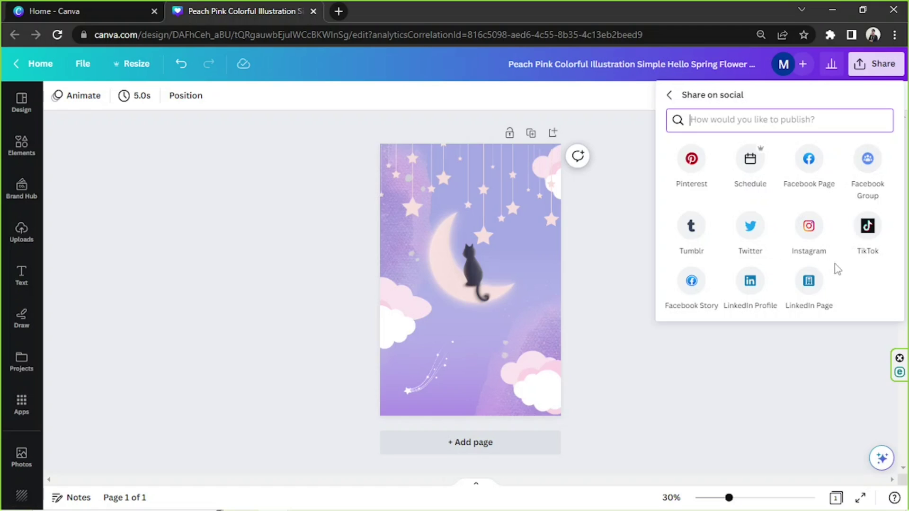
pyautogui.click(670, 95)
# Look through the complete list of publishing options, covering sharing, social, saving, messaging, design and further services
pyautogui.scroll(-1, 704, 223)
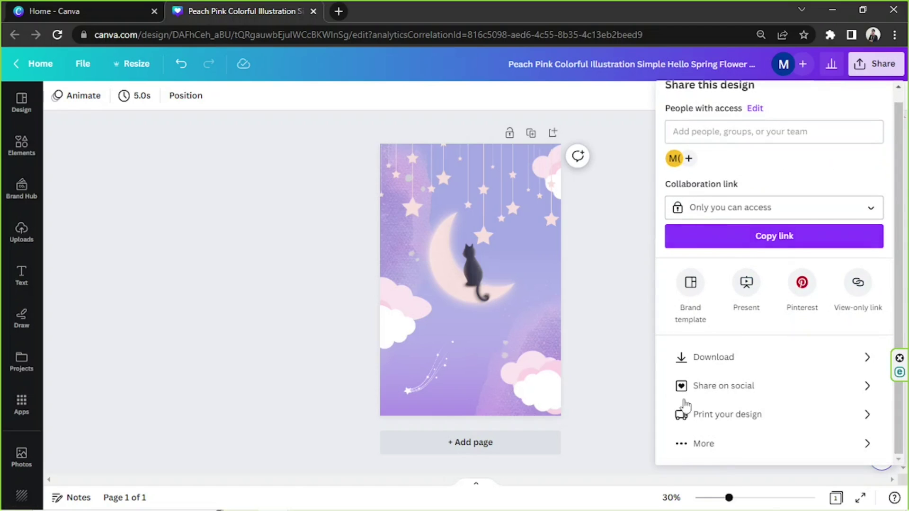
pyautogui.click(717, 444)
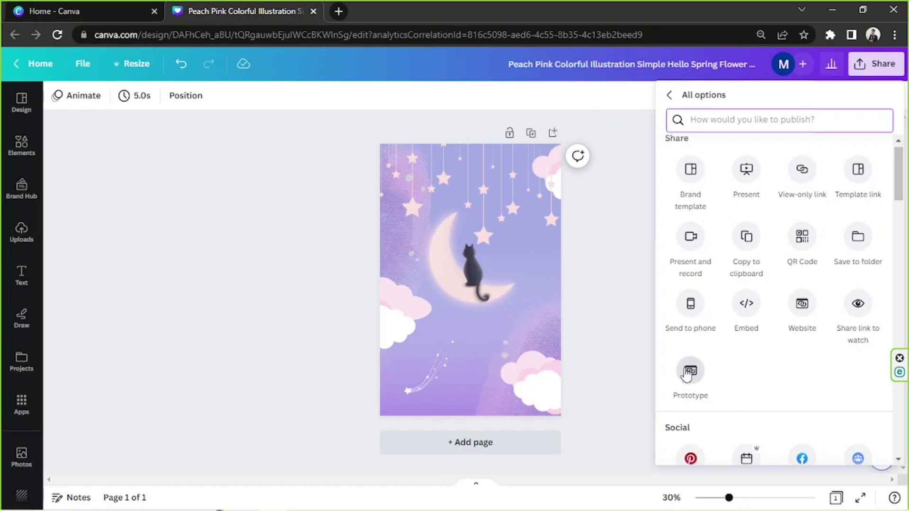
pyautogui.scroll(-5, 802, 230)
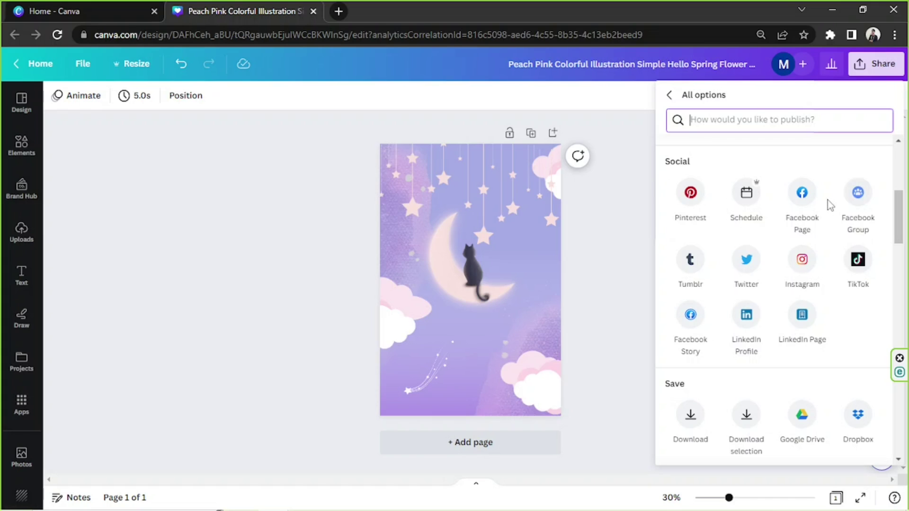
pyautogui.scroll(-2, 827, 200)
pyautogui.scroll(-4, 828, 202)
pyautogui.scroll(1, 828, 202)
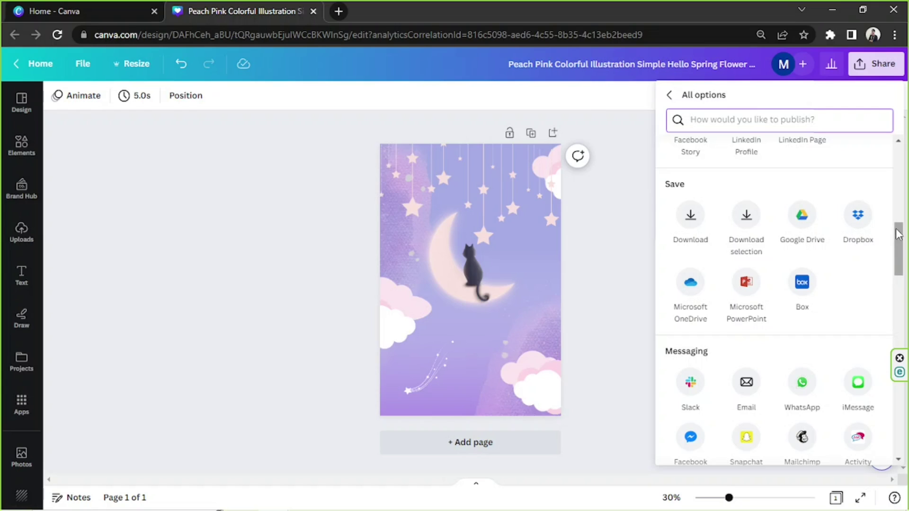
pyautogui.moveTo(898, 237); pyautogui.dragTo(898, 248)
pyautogui.scroll(-2, 674, 188)
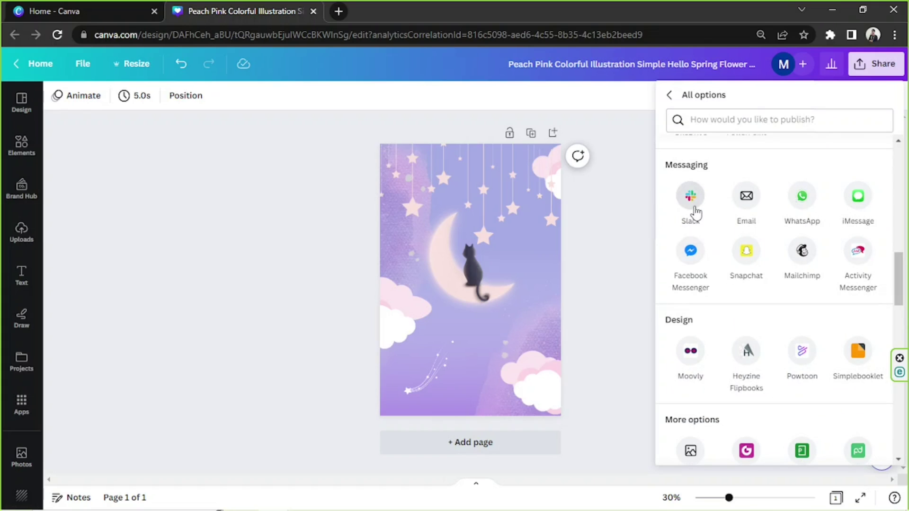
pyautogui.scroll(-1, 706, 211)
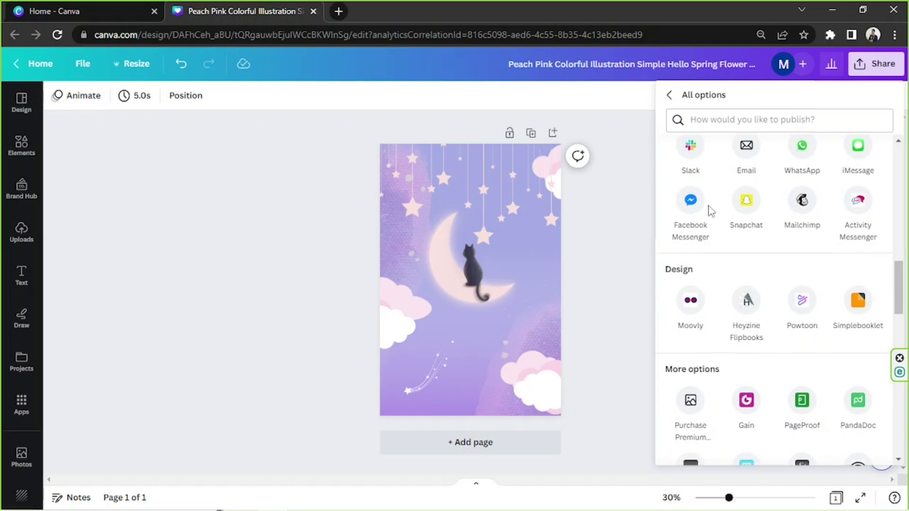
pyautogui.scroll(-3, 710, 280)
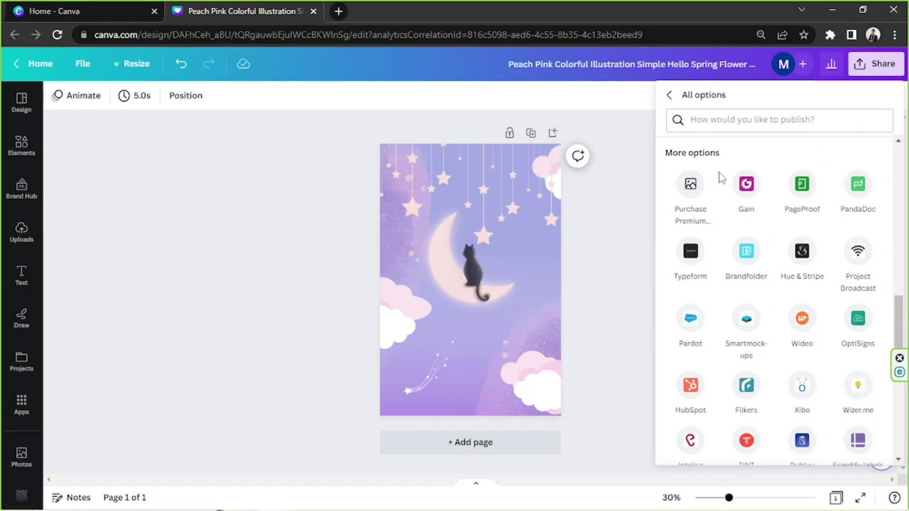
pyautogui.scroll(-5, 719, 175)
pyautogui.scroll(-5, 720, 187)
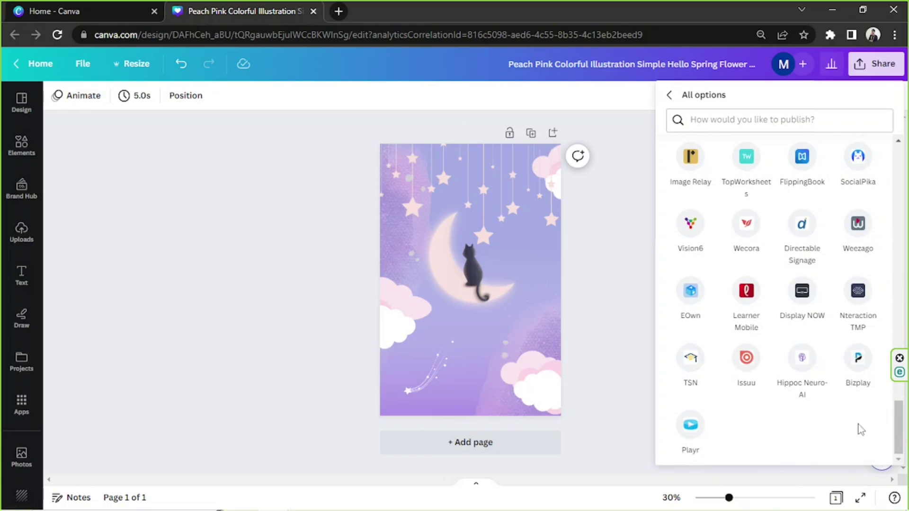
pyautogui.moveTo(896, 427); pyautogui.dragTo(894, 158)
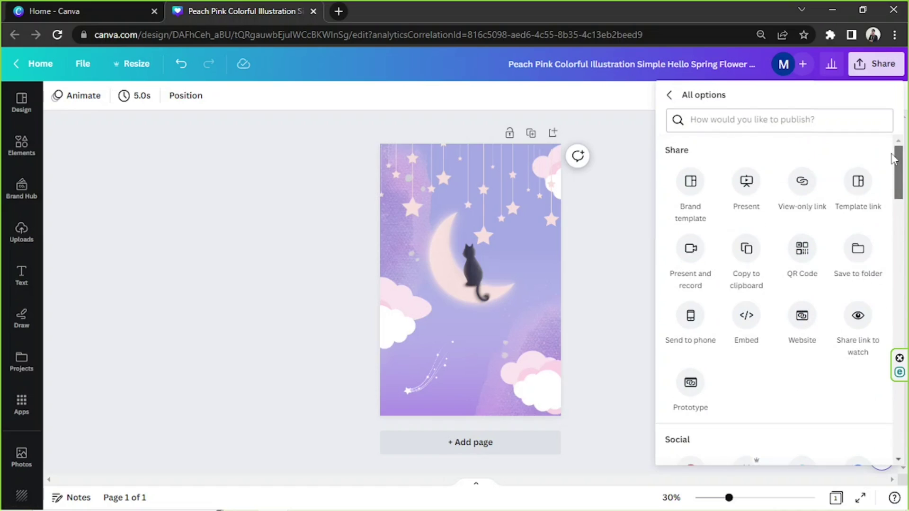
# Search the publishing options for "instagram", "pinterest", "you" and "face", and close the sharing options
pyautogui.click(735, 120)
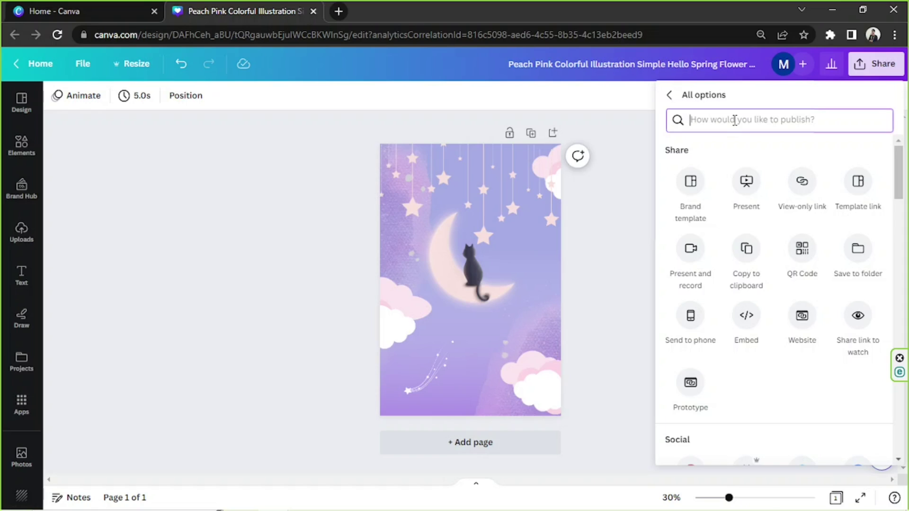
pyautogui.write('instagram')
pyautogui.hotkey('ctrl', 'a')
pyautogui.write('pinterest')
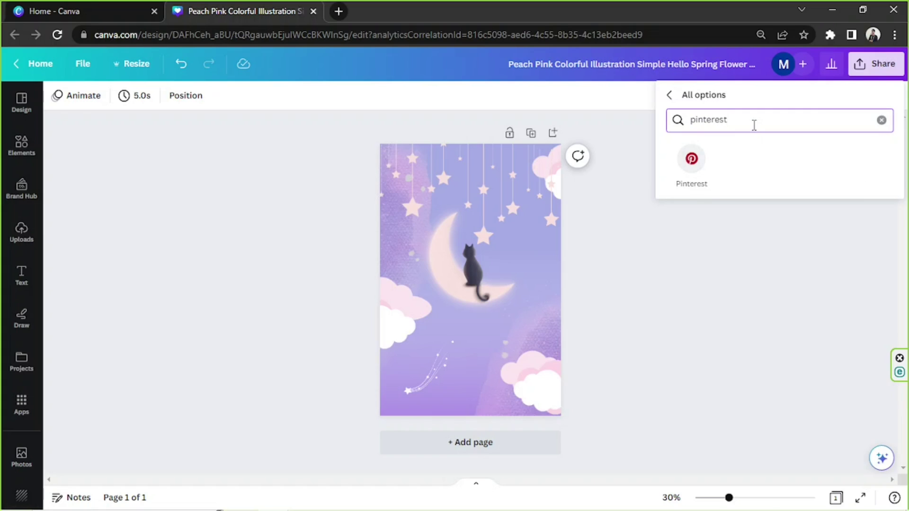
pyautogui.press('BackSpace')
pyautogui.press('BackSpace')
pyautogui.hotkey('ctrl', 'a')
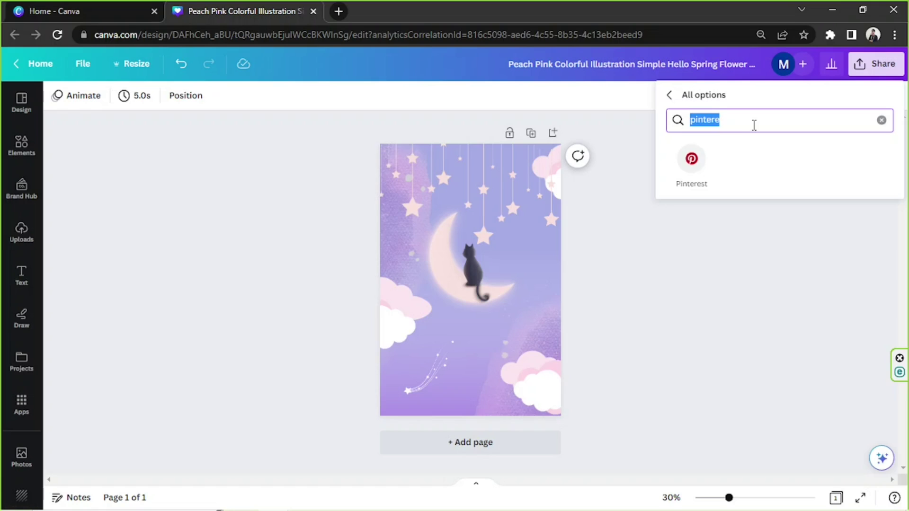
pyautogui.write('you')
pyautogui.hotkey('ctrl', 'a')
pyautogui.press('BackSpace')
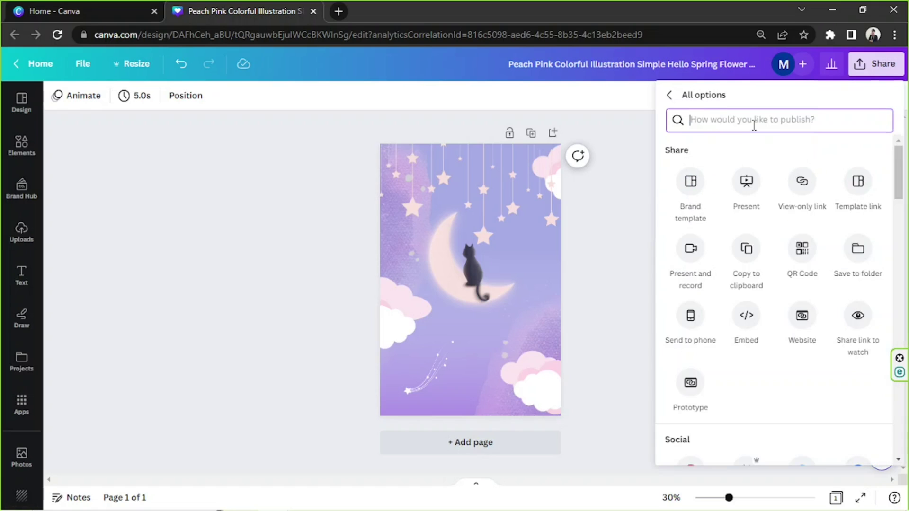
pyautogui.write('face')
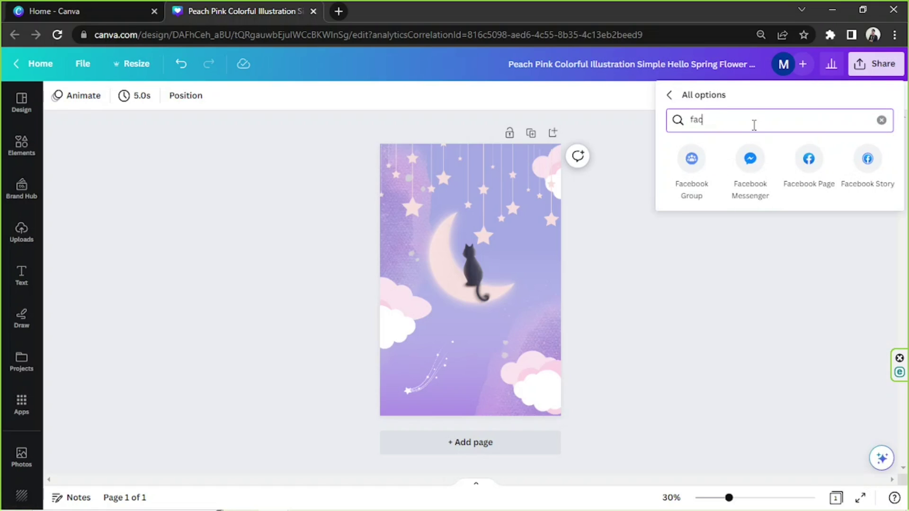
pyautogui.click(620, 193)
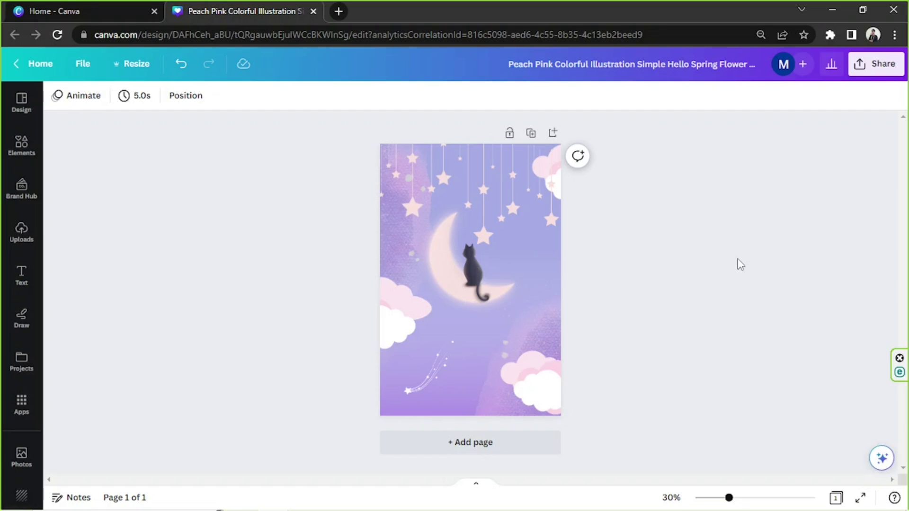
pyautogui.moveTo(336, 136); pyautogui.dragTo(625, 438)
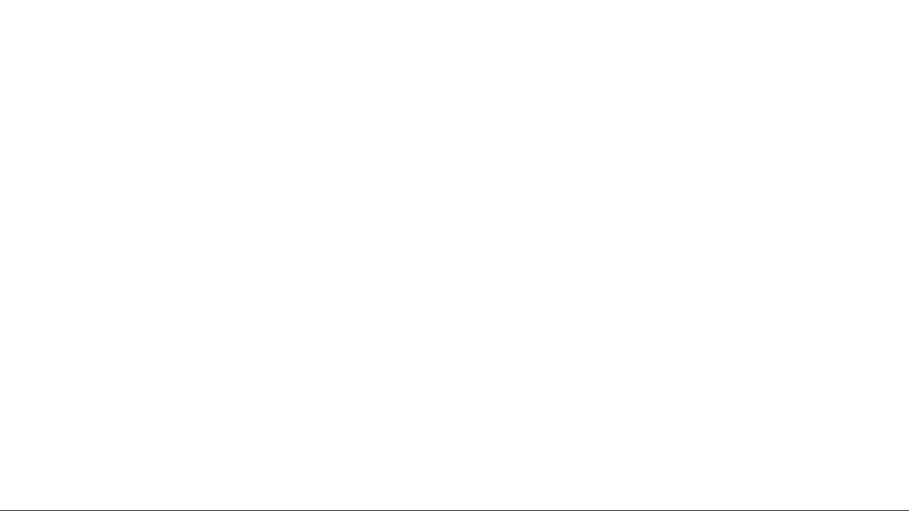
# Set the blank page's background to the custom solid periwinkle colour #A7ACE6
pyautogui.click(19, 141)
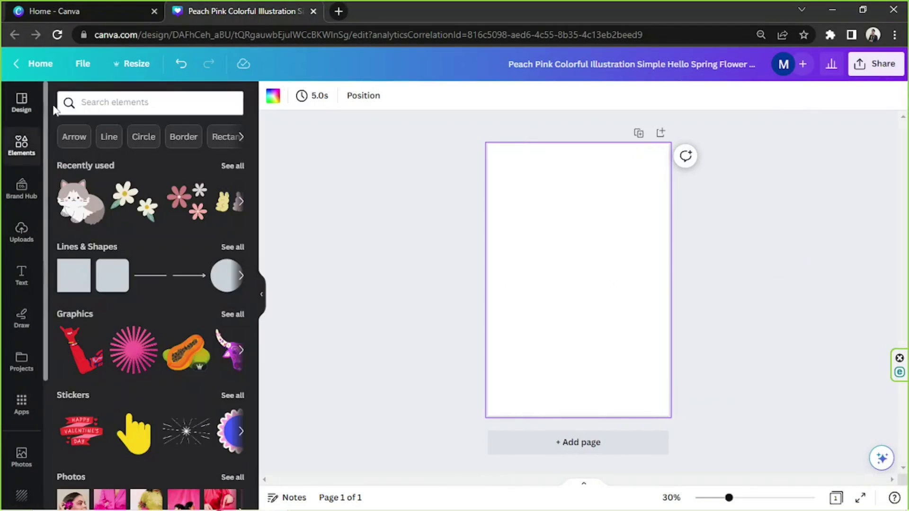
pyautogui.click(261, 294)
pyautogui.click(65, 97)
pyautogui.click(469, 243)
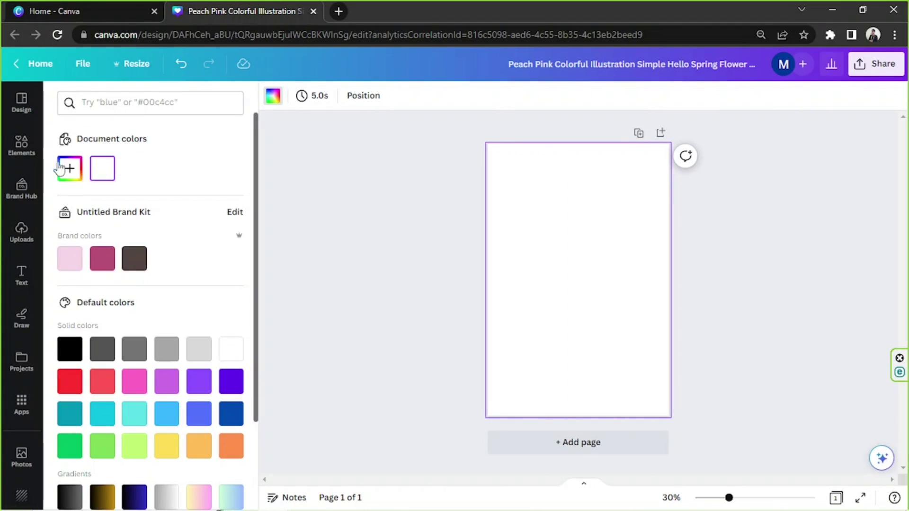
pyautogui.click(59, 168)
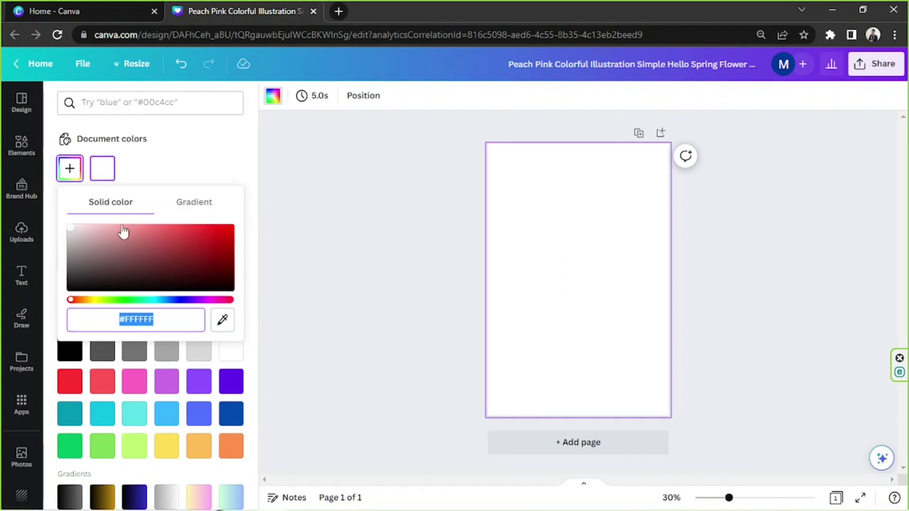
pyautogui.click(118, 227)
pyautogui.moveTo(112, 228); pyautogui.dragTo(187, 288)
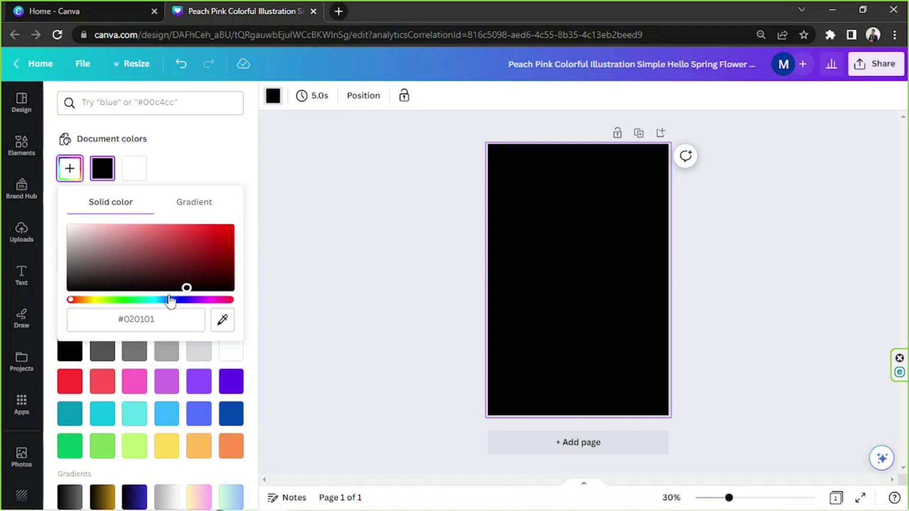
pyautogui.click(103, 227)
pyautogui.click(176, 299)
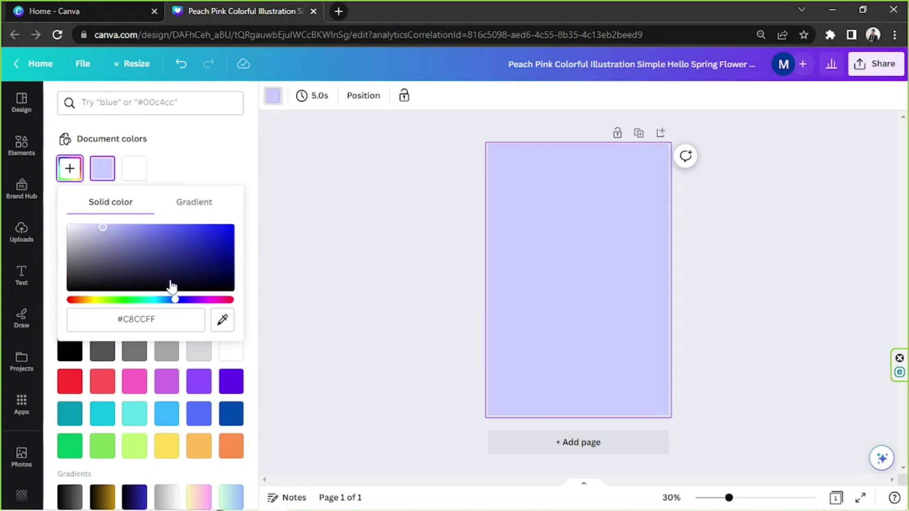
pyautogui.click(112, 231)
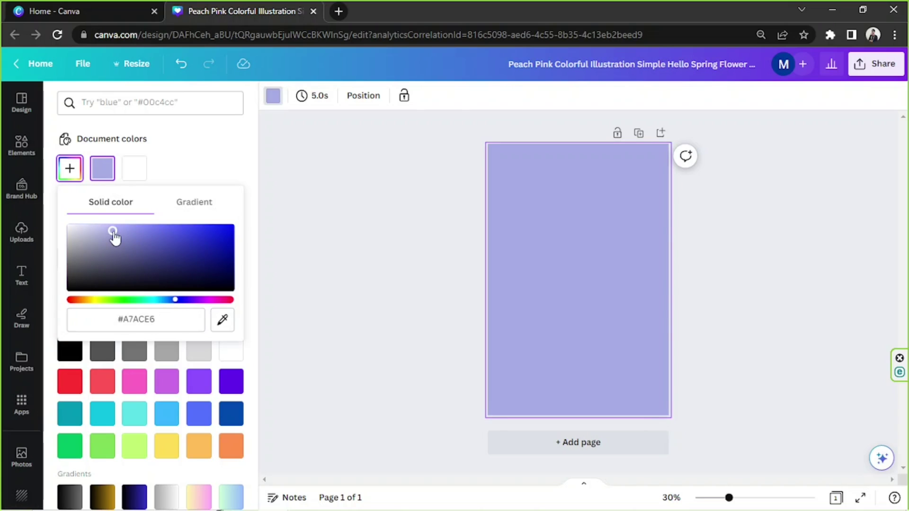
pyautogui.click(299, 274)
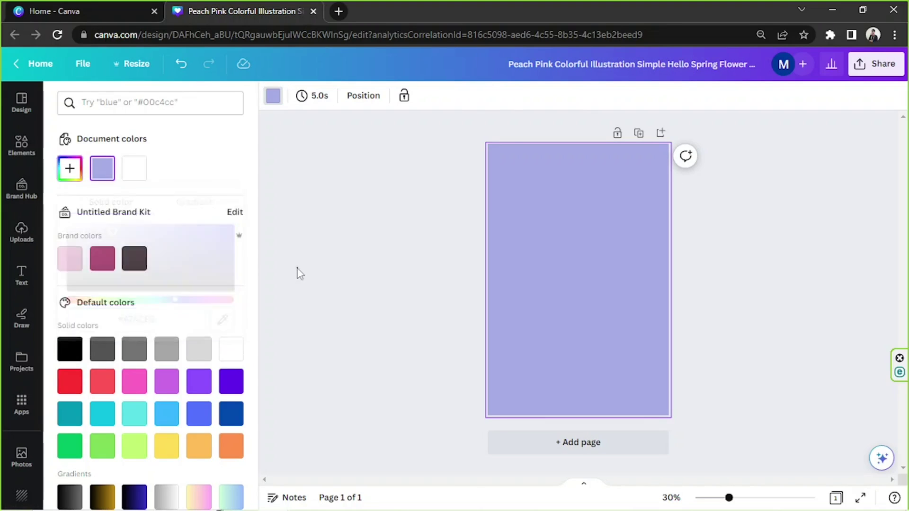
# Search the elements library for "watercolor" and limit the results to graphics
pyautogui.click(21, 144)
pyautogui.click(102, 100)
pyautogui.write('p')
pyautogui.press('BackSpace')
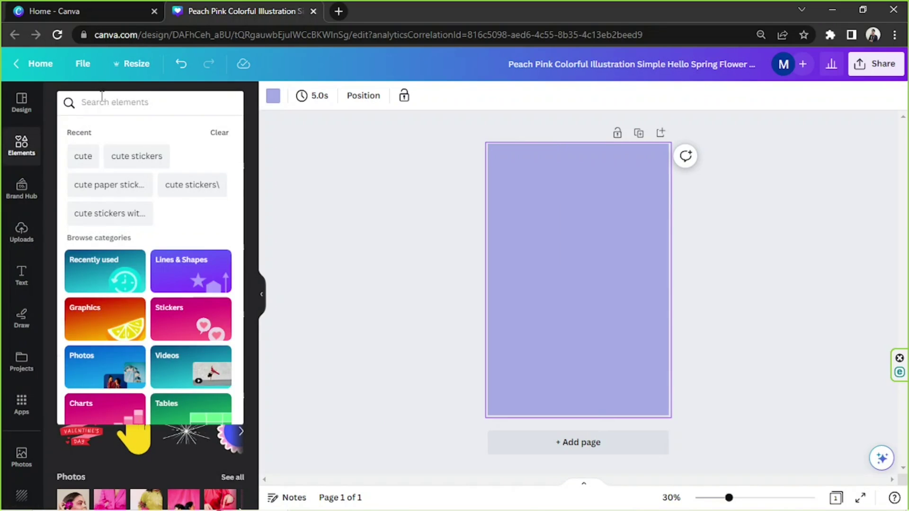
pyautogui.write('watercolor')
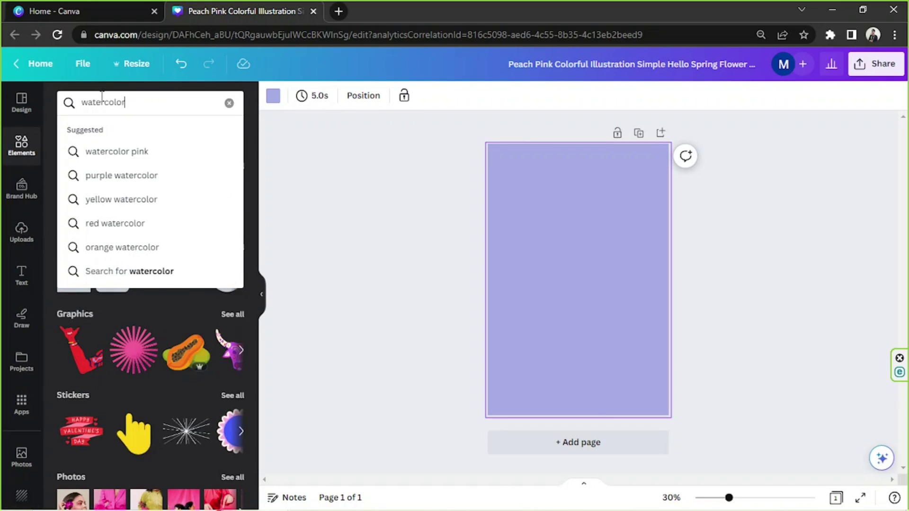
pyautogui.press('Return')
pyautogui.click(112, 136)
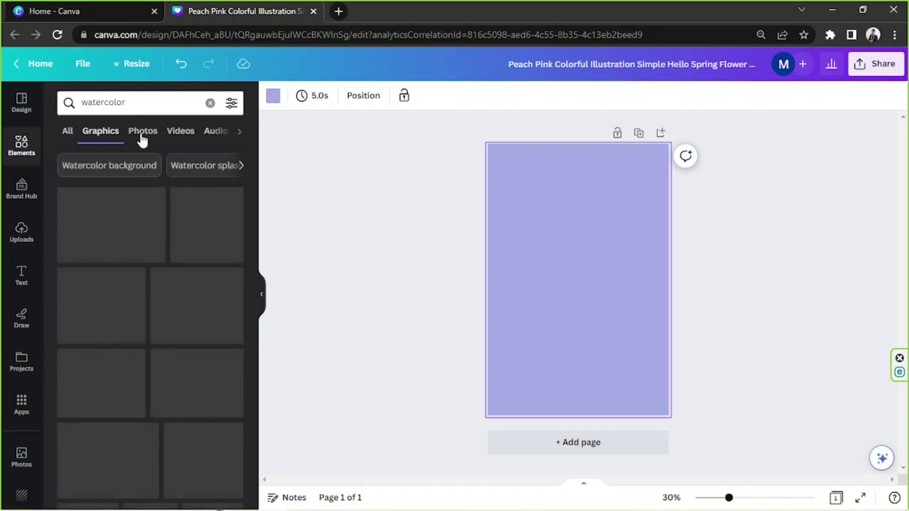
# Check the watercolor photos, return to the graphics results and look through them for a suitable background texture
pyautogui.click(143, 138)
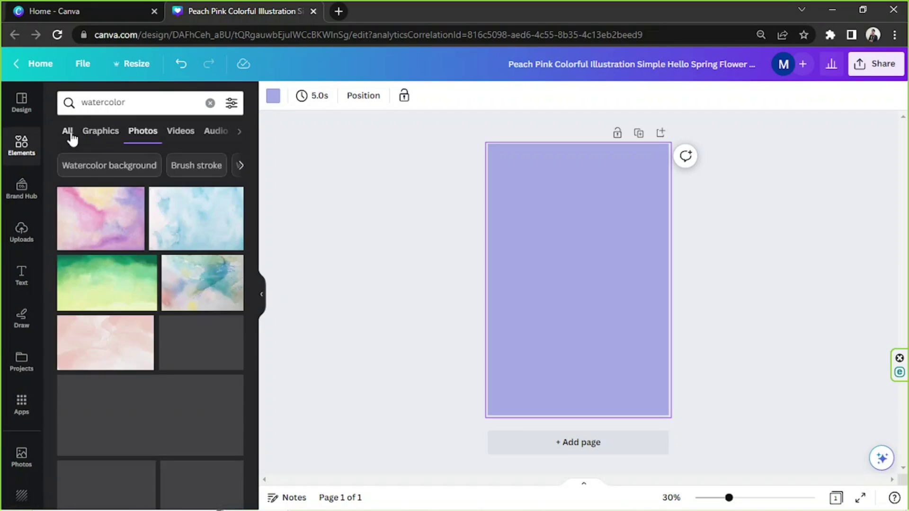
pyautogui.click(71, 136)
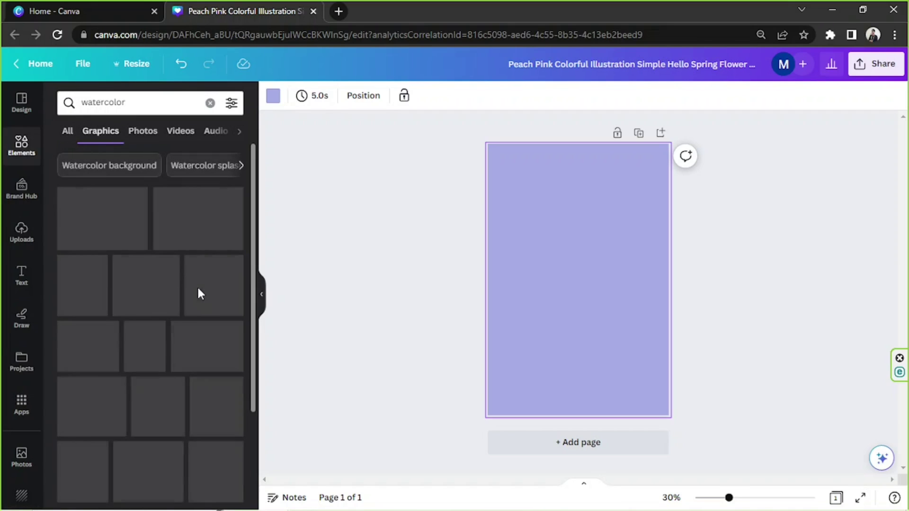
pyautogui.scroll(-3, 198, 291)
pyautogui.scroll(-8, 200, 296)
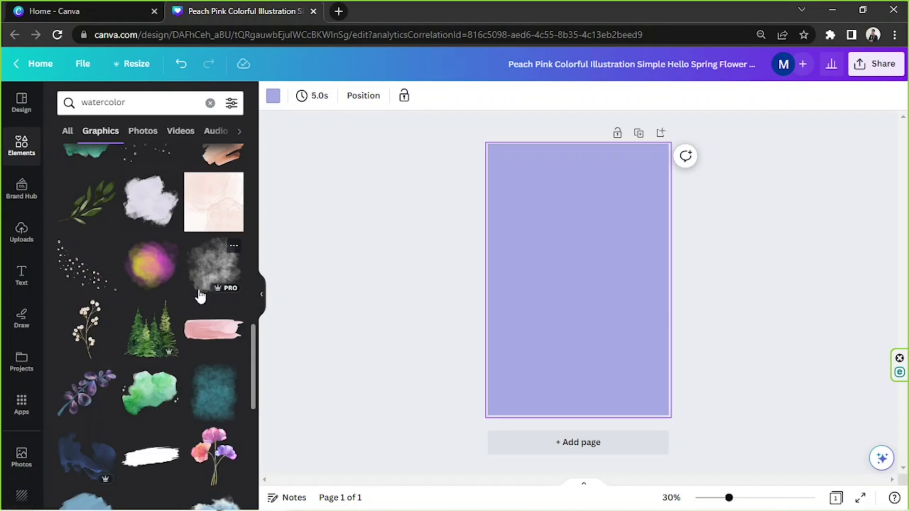
pyautogui.scroll(-5, 200, 296)
pyautogui.scroll(-7, 192, 246)
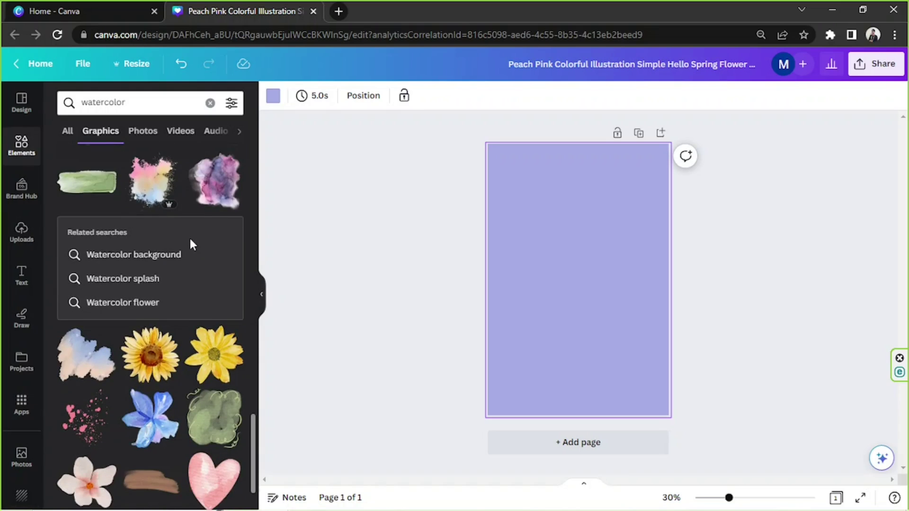
pyautogui.scroll(-10, 192, 245)
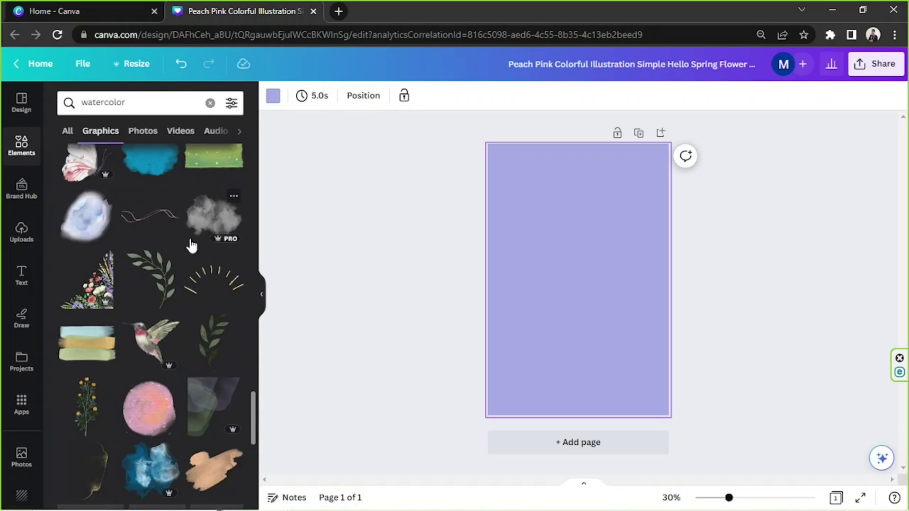
pyautogui.scroll(-10, 190, 242)
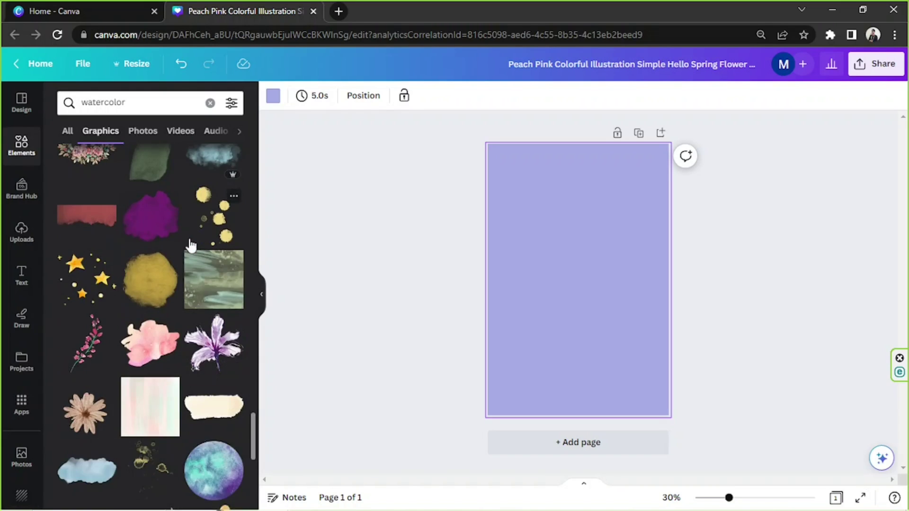
pyautogui.scroll(-10, 191, 245)
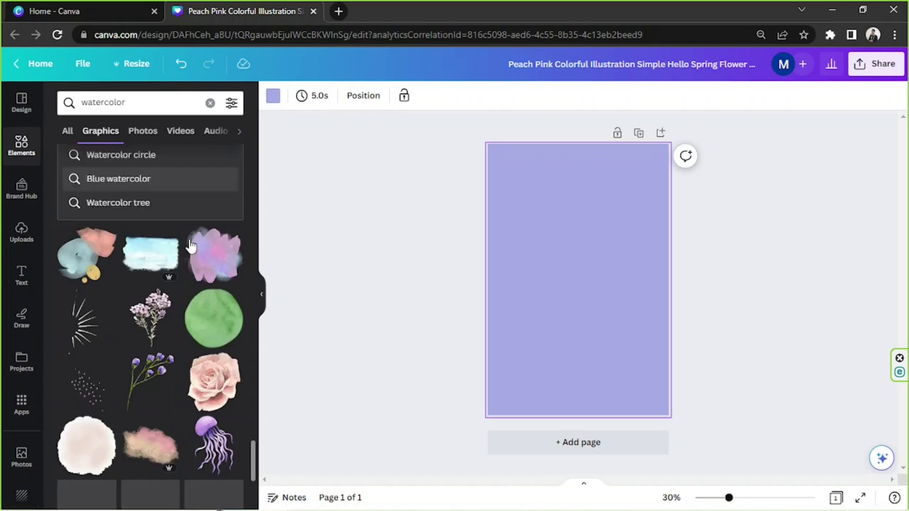
pyautogui.scroll(-10, 190, 245)
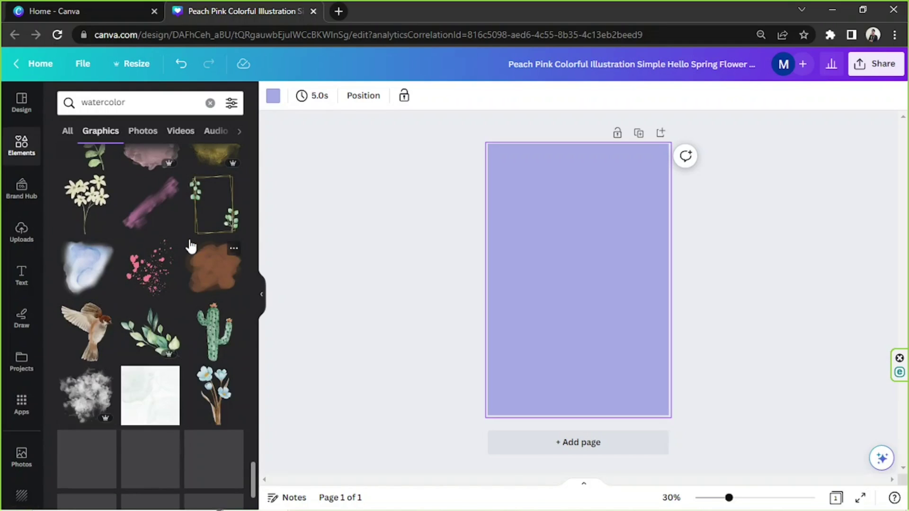
pyautogui.scroll(20, 191, 244)
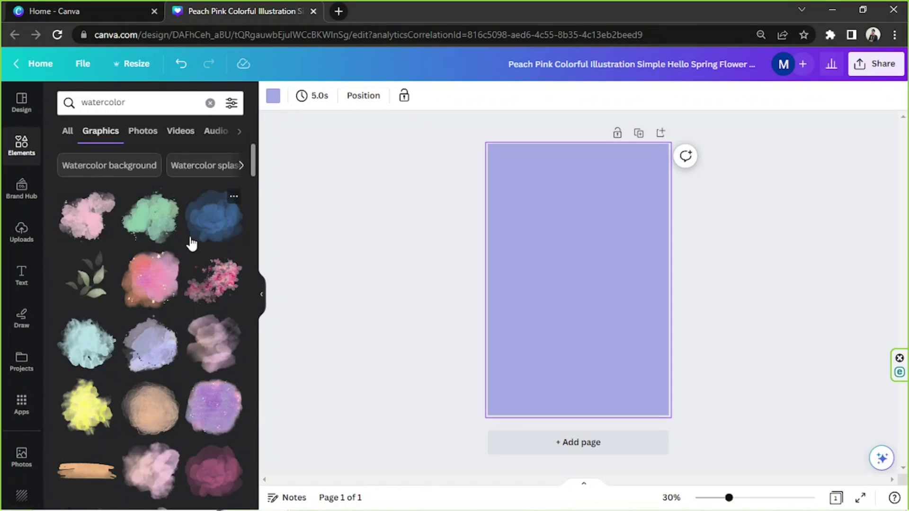
# Add the purple starry watercolor splash, enlarge it well beyond the page and place it over the page's lower-right corner
pyautogui.scroll(-4, 192, 244)
pyautogui.click(215, 210)
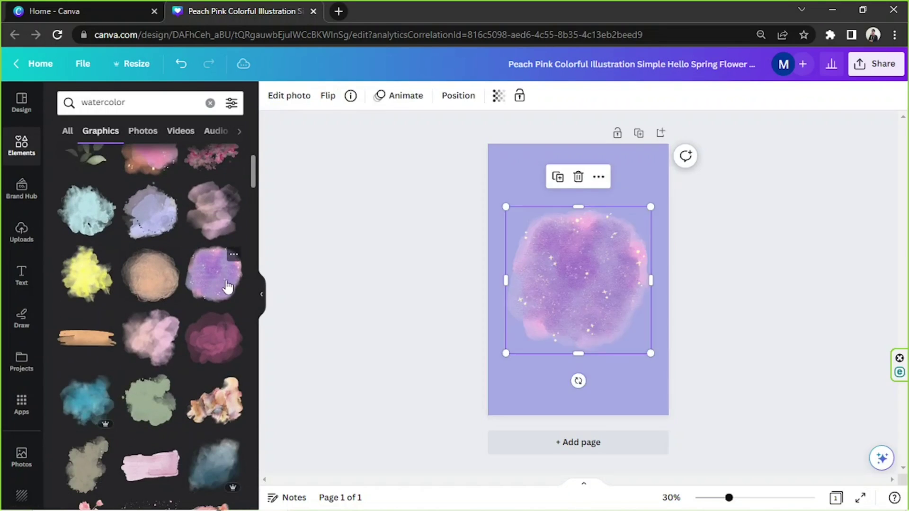
pyautogui.moveTo(652, 356); pyautogui.dragTo(852, 502)
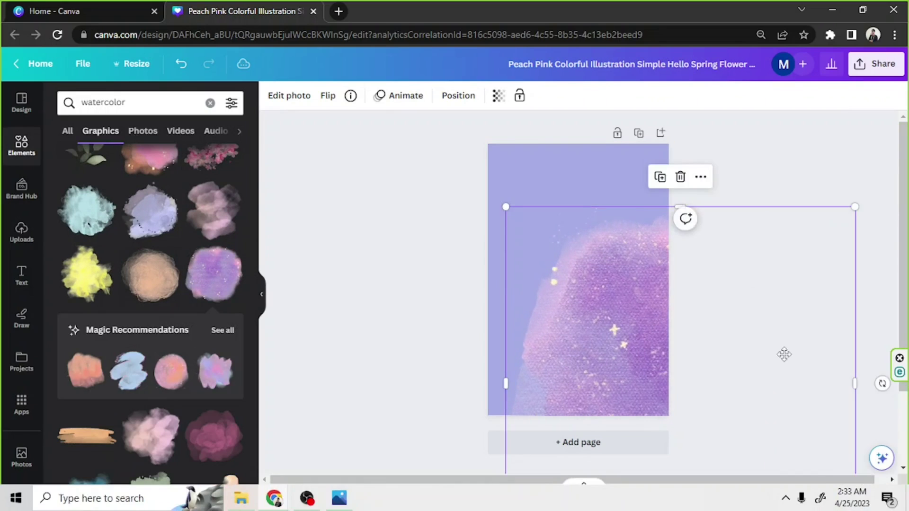
pyautogui.moveTo(781, 355); pyautogui.dragTo(771, 363)
# Set the watercolor splash's transparency to 25 and place a copy of it along the page's upper-left edge
pyautogui.click(497, 96)
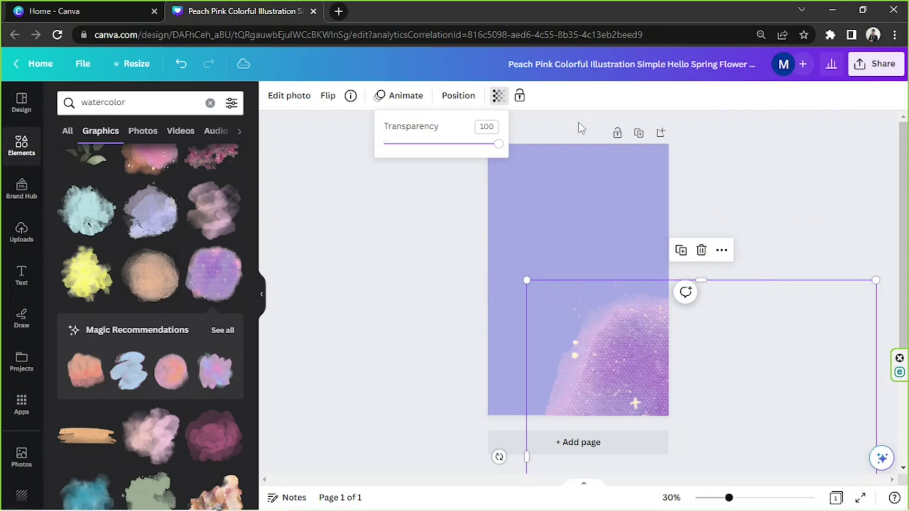
pyautogui.write('25')
pyautogui.press('Return')
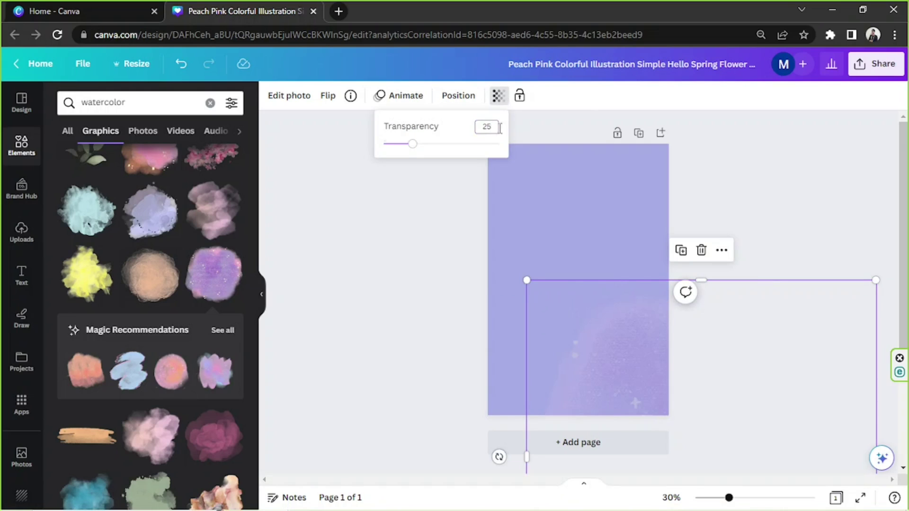
pyautogui.moveTo(719, 333); pyautogui.dragTo(756, 335)
pyautogui.moveTo(718, 285); pyautogui.dragTo(418, 312)
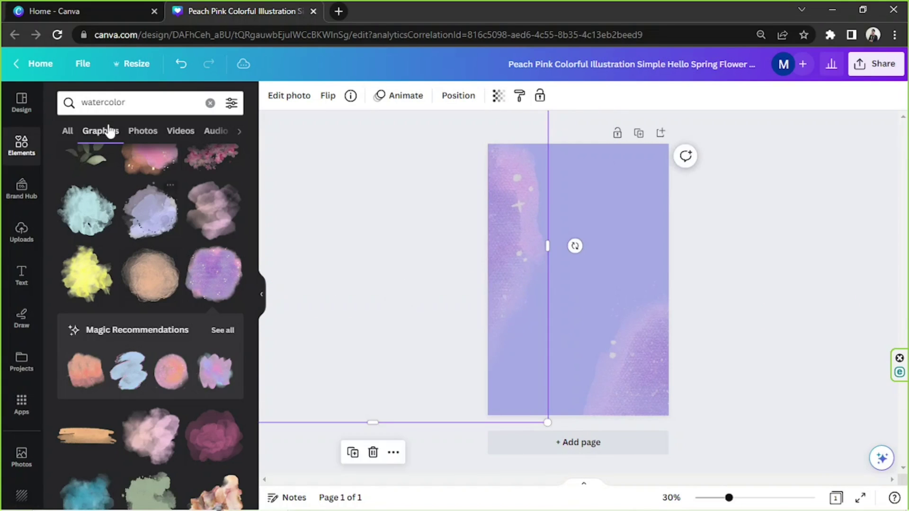
# Search the graphics for "cloud", add the pink and white cloud enlarged, and let it overhang the page's lower-right edge
pyautogui.doubleClick(111, 103)
pyautogui.write('cloud')
pyautogui.press('Return')
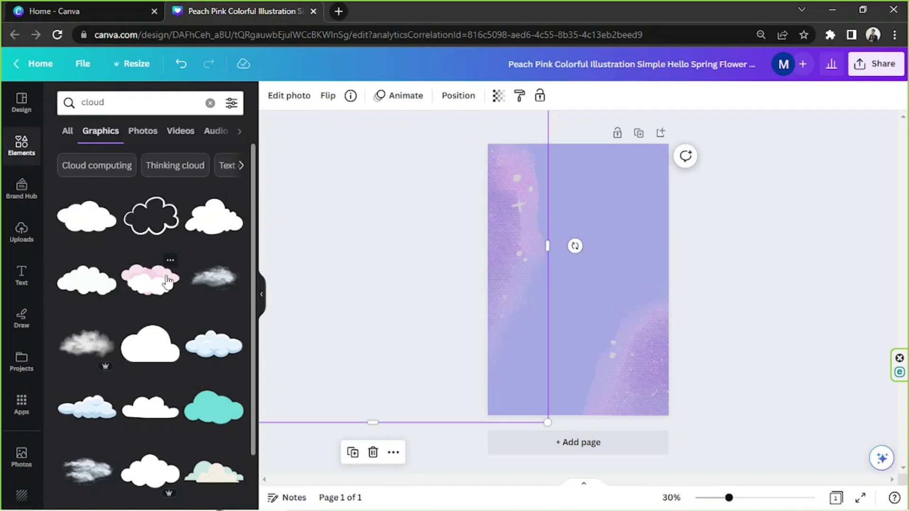
pyautogui.click(167, 281)
pyautogui.moveTo(615, 299); pyautogui.dragTo(773, 402)
pyautogui.moveTo(700, 372)
pyautogui.mouseDown()
pyautogui.moveTo(699, 379)
pyautogui.moveTo(710, 373)
pyautogui.mouseUp()
# Place a copy of the pink and white cloud so that it overhangs the page's upper-left edge
pyautogui.scroll(-5, 156, 284)
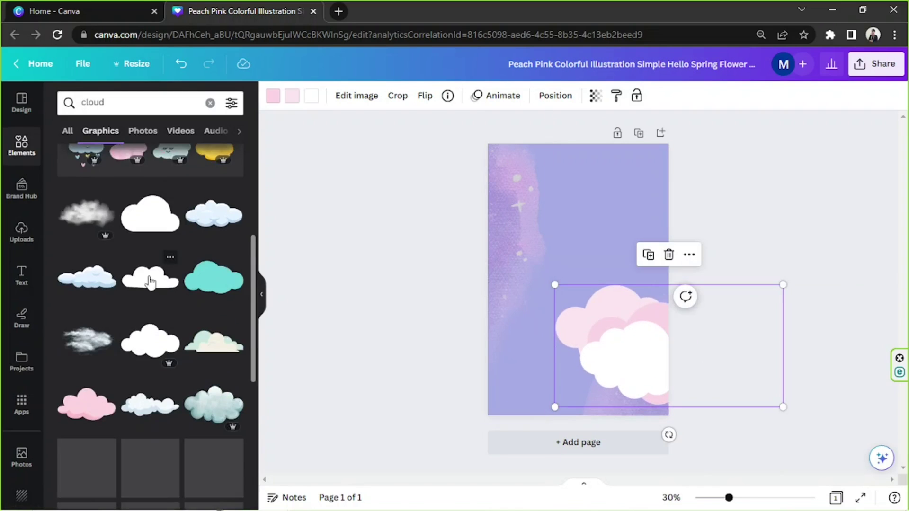
pyautogui.scroll(-10, 150, 282)
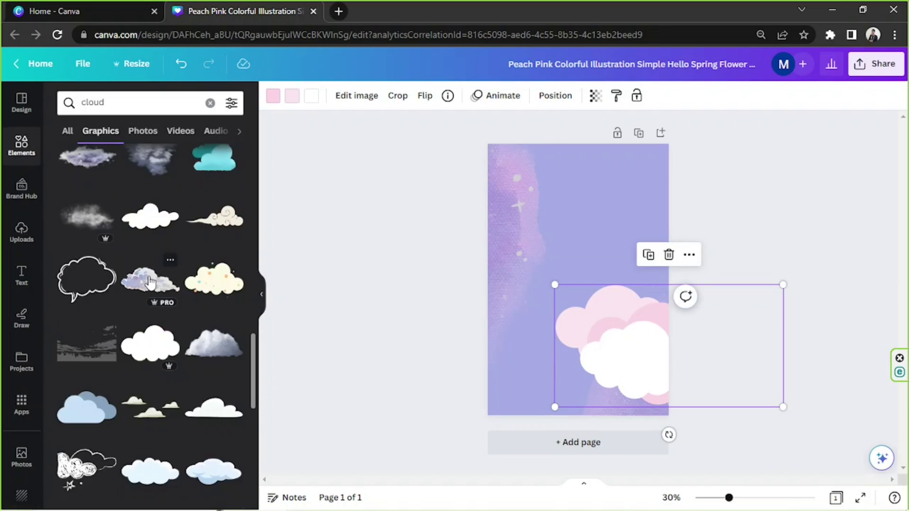
pyautogui.scroll(-6, 150, 282)
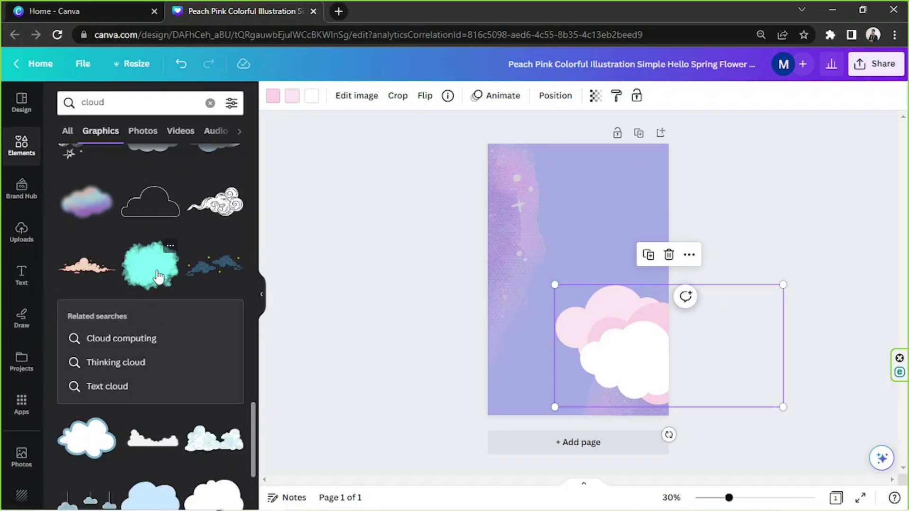
pyautogui.scroll(-3, 157, 277)
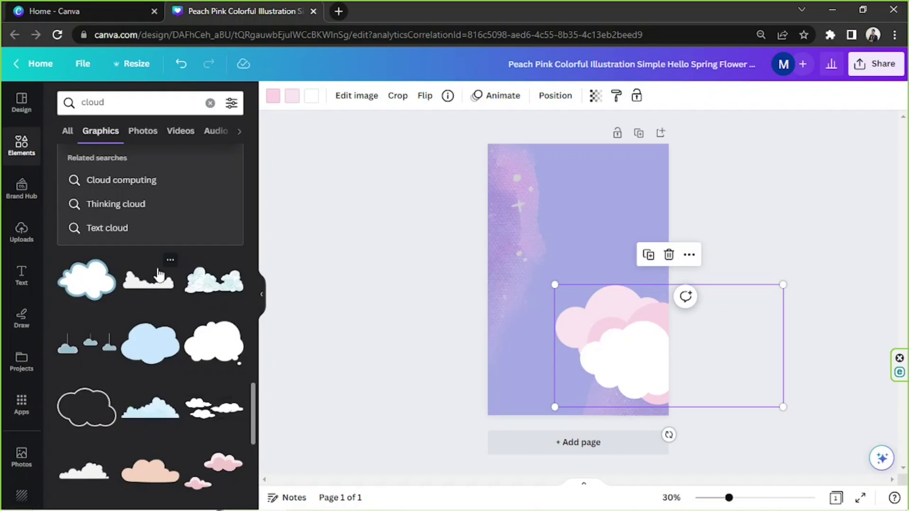
pyautogui.scroll(-5, 159, 275)
pyautogui.moveTo(656, 351); pyautogui.dragTo(424, 214)
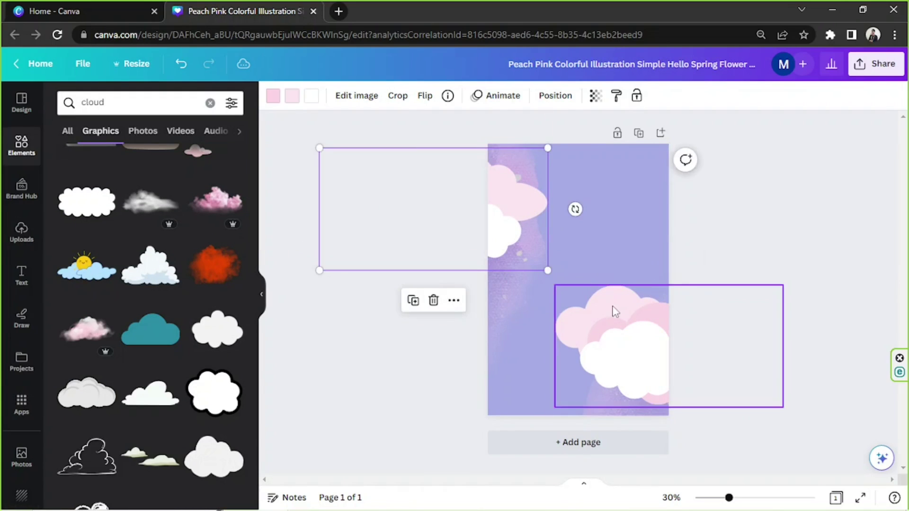
# Shrink both pink and white clouds slightly and reposition them at the page's lower-right and upper-left edges
pyautogui.click(554, 287)
pyautogui.moveTo(553, 286); pyautogui.dragTo(611, 317)
pyautogui.moveTo(663, 358); pyautogui.dragTo(630, 356)
pyautogui.click(497, 213)
pyautogui.moveTo(544, 148); pyautogui.dragTo(534, 179)
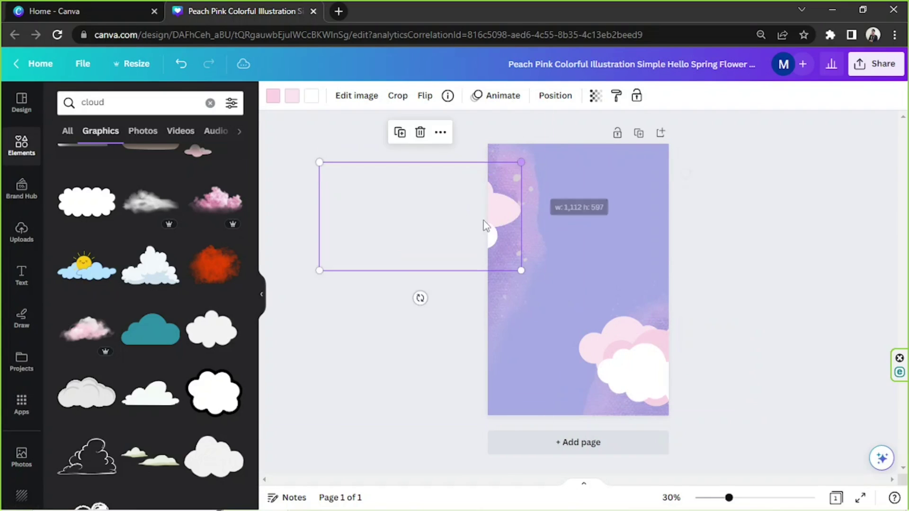
pyautogui.moveTo(476, 213); pyautogui.dragTo(499, 211)
# Search the graphics for "moon" and try the beige crescent moon with clouds in the middle of the page
pyautogui.click(95, 102)
pyautogui.write('moon')
pyautogui.press('Return')
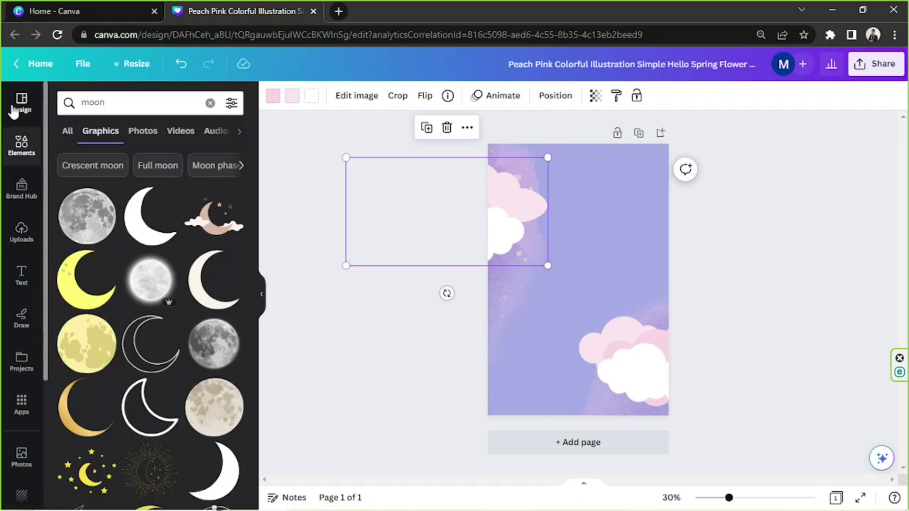
pyautogui.moveTo(215, 223); pyautogui.dragTo(622, 295)
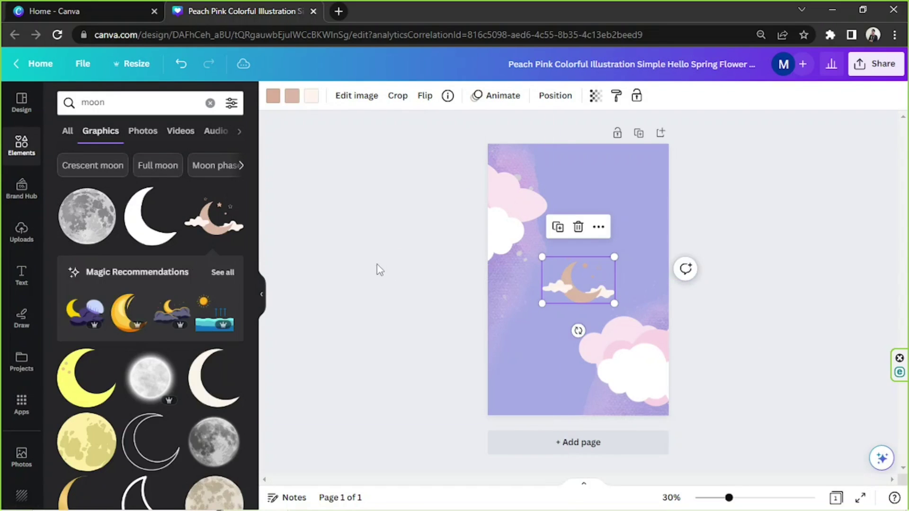
pyautogui.press('Delete')
# Add the pink crescent moon with the black cat, shrink it and position it in the page's centre between the clouds
pyautogui.scroll(-5, 156, 307)
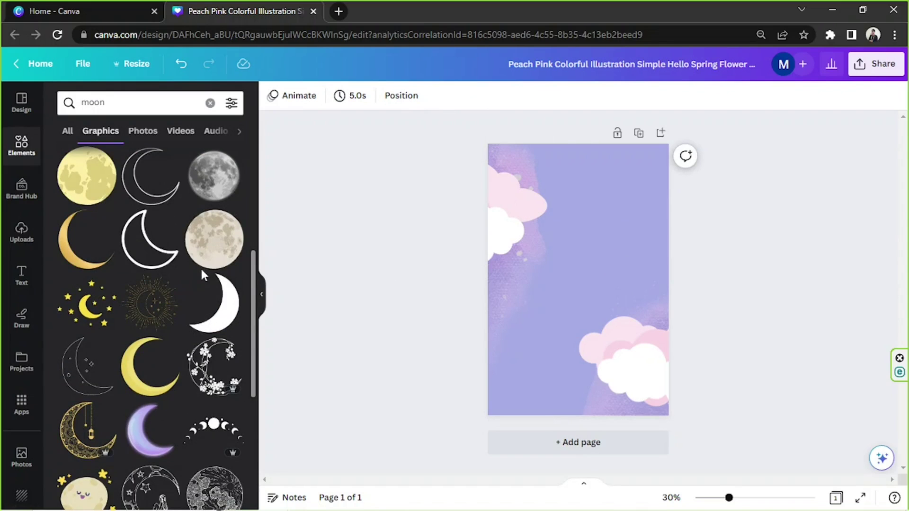
pyautogui.scroll(-5, 170, 273)
pyautogui.scroll(-7, 165, 273)
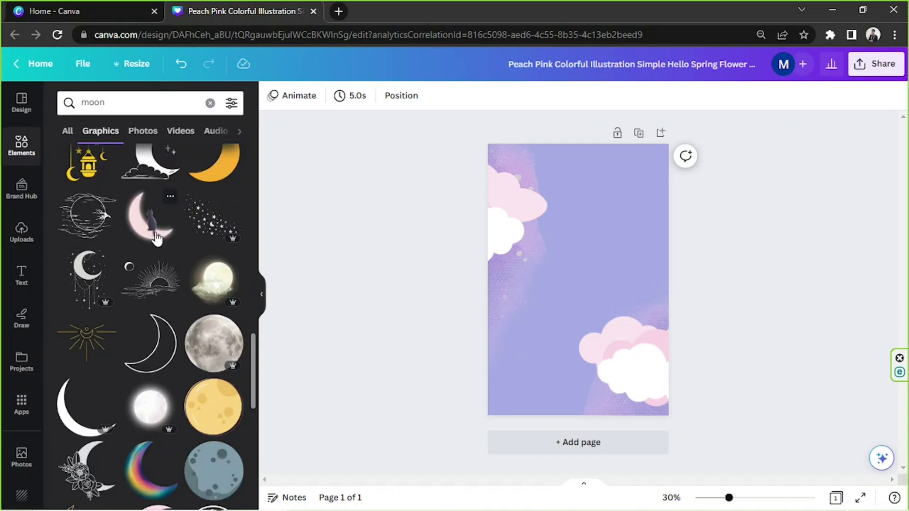
pyautogui.click(157, 237)
pyautogui.moveTo(647, 350); pyautogui.dragTo(618, 320)
pyautogui.moveTo(571, 262)
pyautogui.mouseDown()
pyautogui.moveTo(587, 246)
pyautogui.moveTo(585, 259)
pyautogui.mouseUp()
# Search the graphics for "stars" and look through the results
pyautogui.scroll(-5, 121, 274)
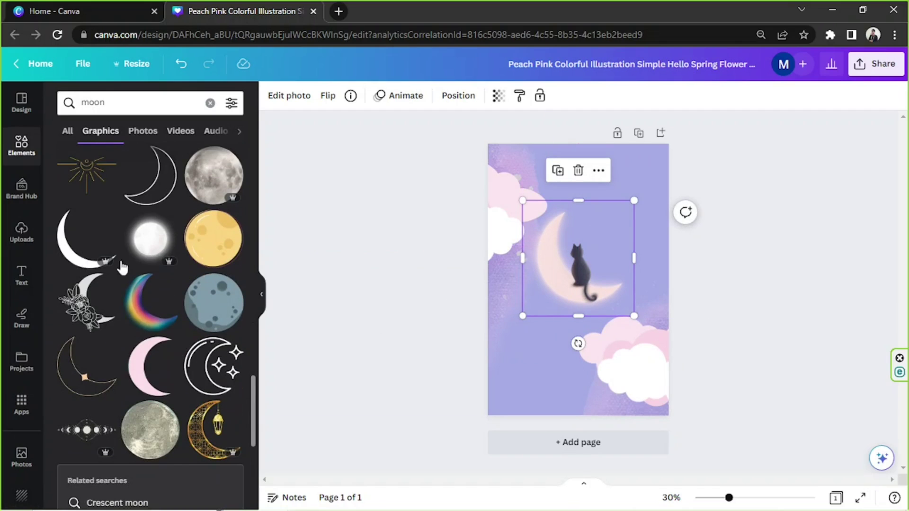
pyautogui.click(94, 103)
pyautogui.write('stars')
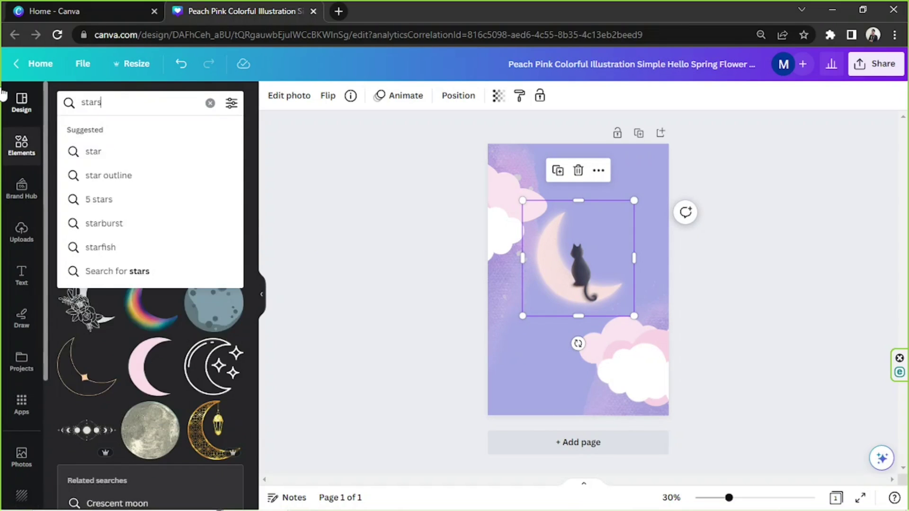
pyautogui.press('Return')
pyautogui.scroll(-4, 154, 289)
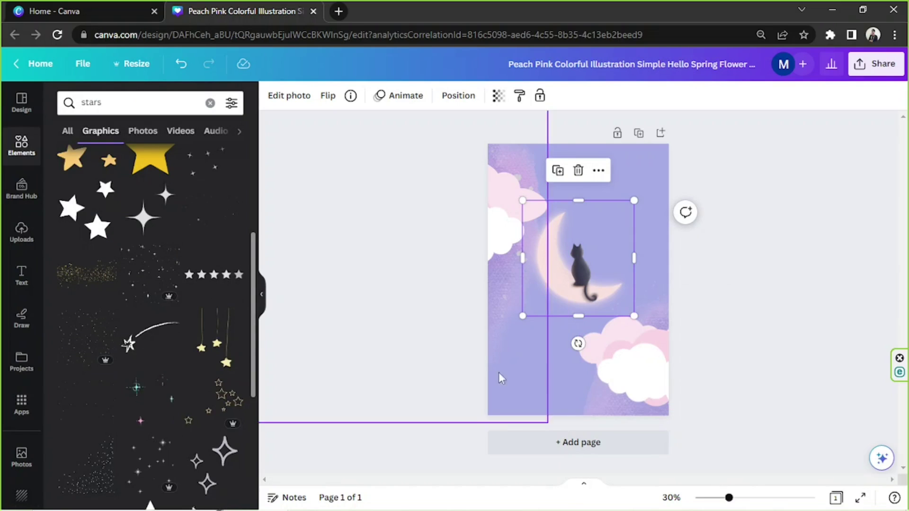
# Add the graphic of three hanging yellow stars, shrink it and place it in the page's upper-right corner
pyautogui.click(233, 353)
pyautogui.moveTo(605, 295); pyautogui.dragTo(660, 202)
pyautogui.moveTo(666, 241); pyautogui.dragTo(652, 224)
pyautogui.moveTo(626, 174); pyautogui.dragTo(641, 178)
# Replace the three hanging stars with the gold star garland, enlarged and placed across the top of the page
pyautogui.scroll(-5, 152, 312)
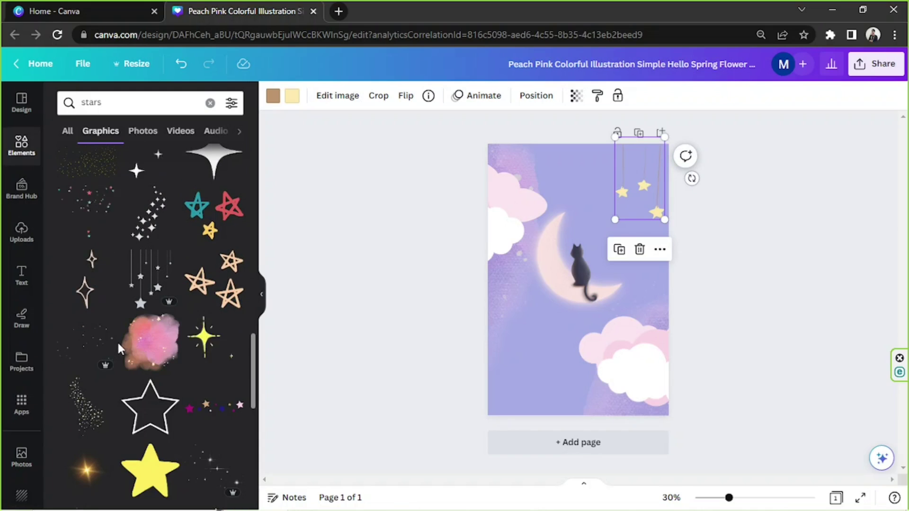
pyautogui.scroll(-5, 117, 341)
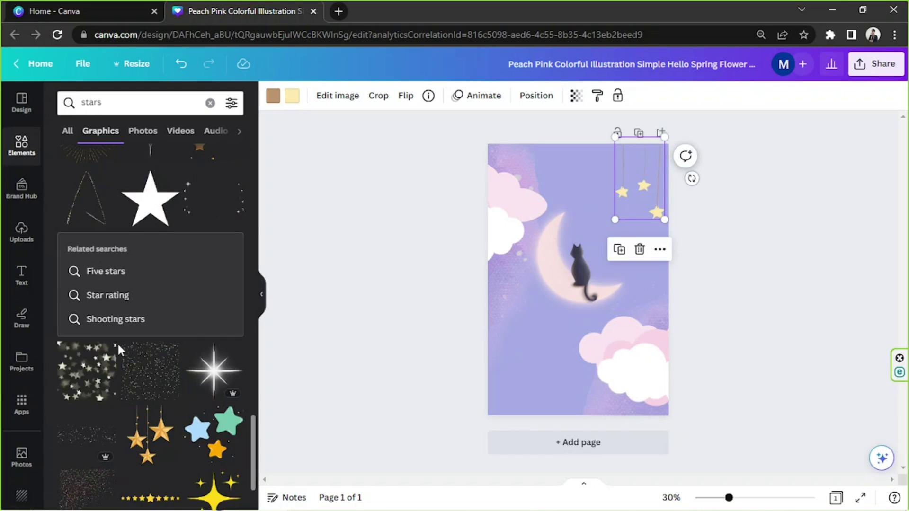
pyautogui.scroll(-8, 118, 342)
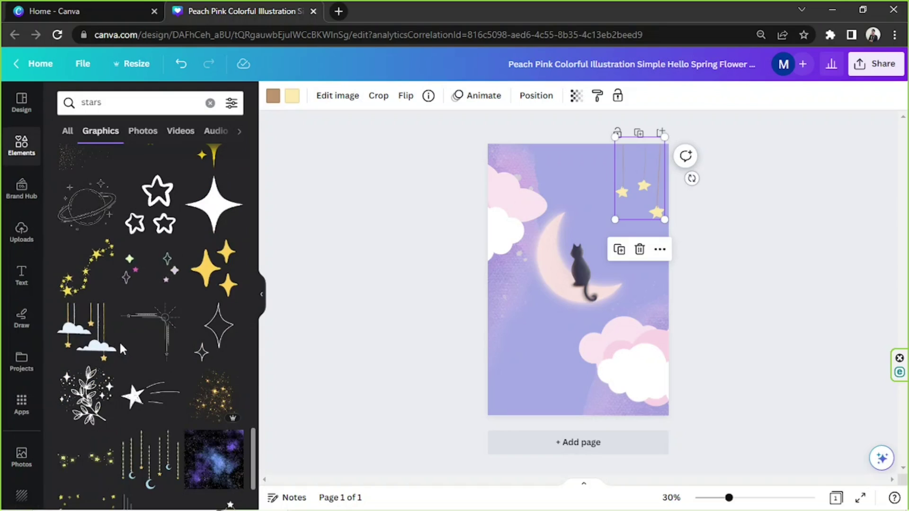
pyautogui.scroll(-3, 119, 341)
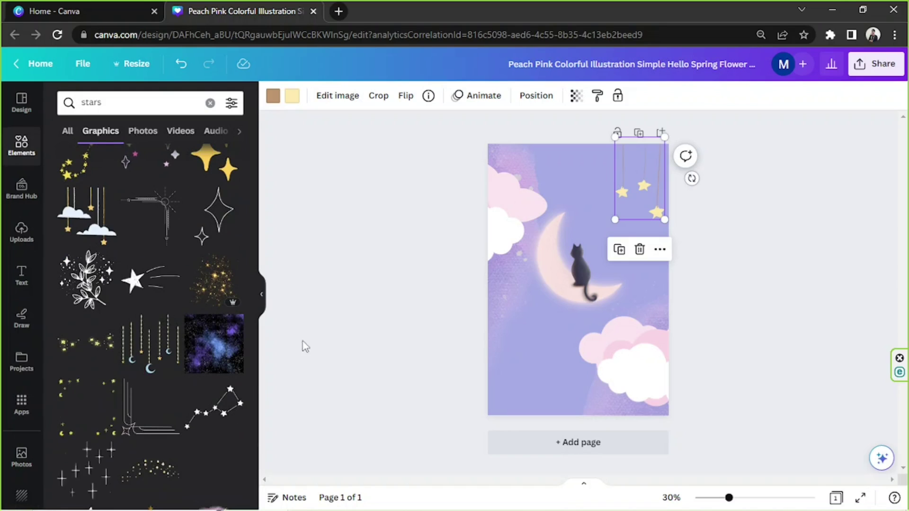
pyautogui.scroll(-7, 249, 353)
pyautogui.scroll(-6, 247, 352)
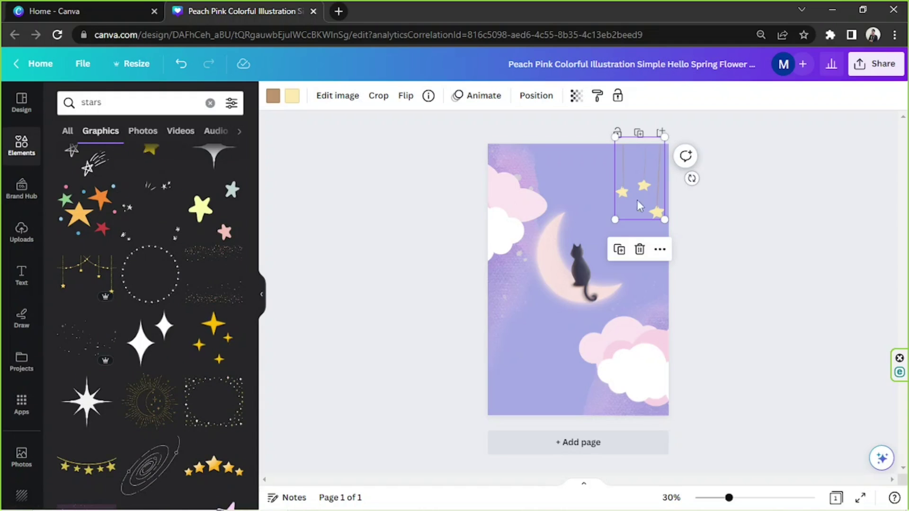
pyautogui.click(640, 249)
pyautogui.click(86, 279)
pyautogui.moveTo(615, 304); pyautogui.dragTo(777, 409)
pyautogui.moveTo(723, 380); pyautogui.dragTo(615, 255)
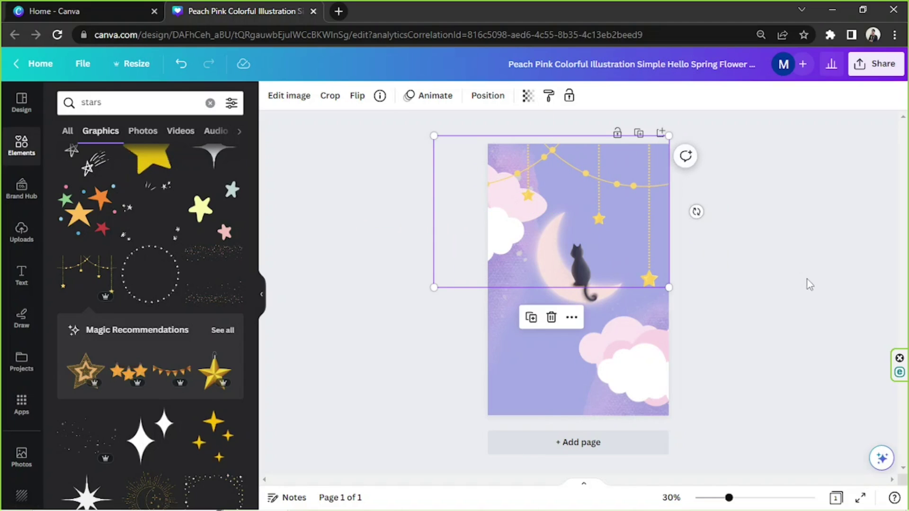
# Look through more of the star graphics in the search results
pyautogui.scroll(-5, 229, 318)
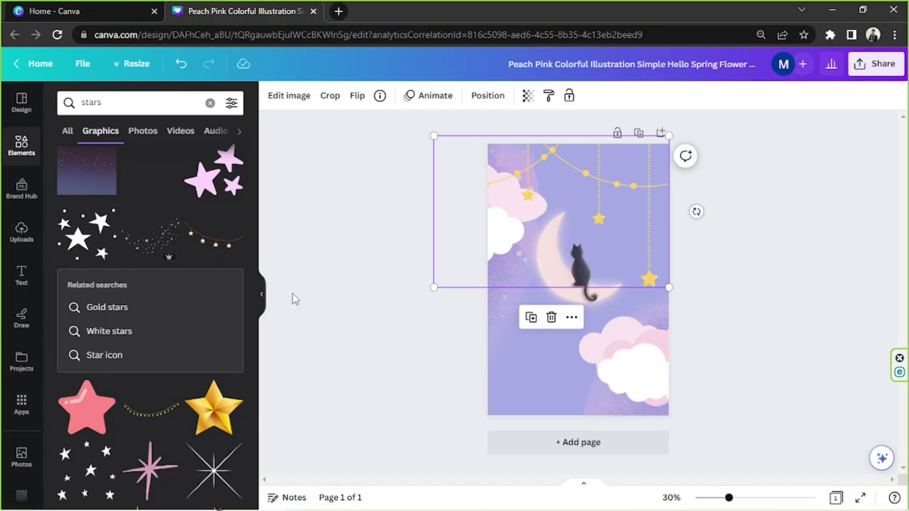
pyautogui.scroll(-6, 241, 313)
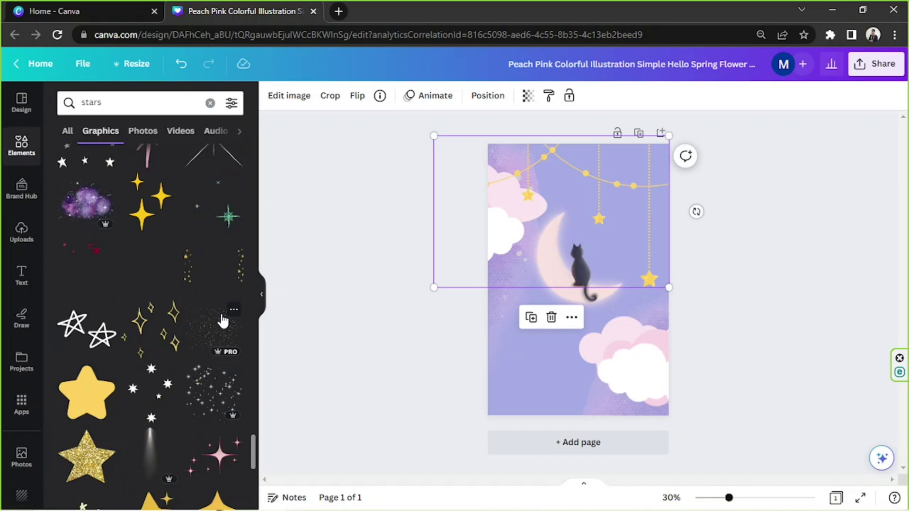
pyautogui.scroll(-10, 222, 320)
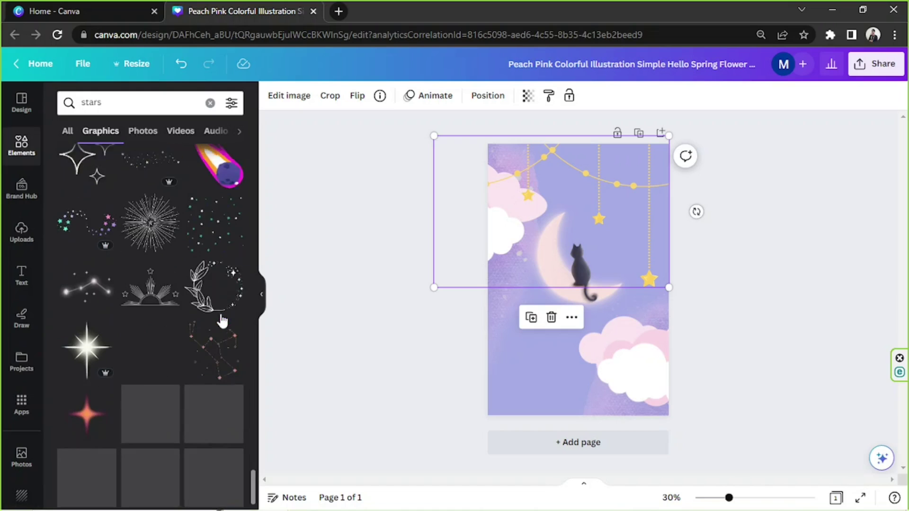
pyautogui.scroll(-10, 220, 312)
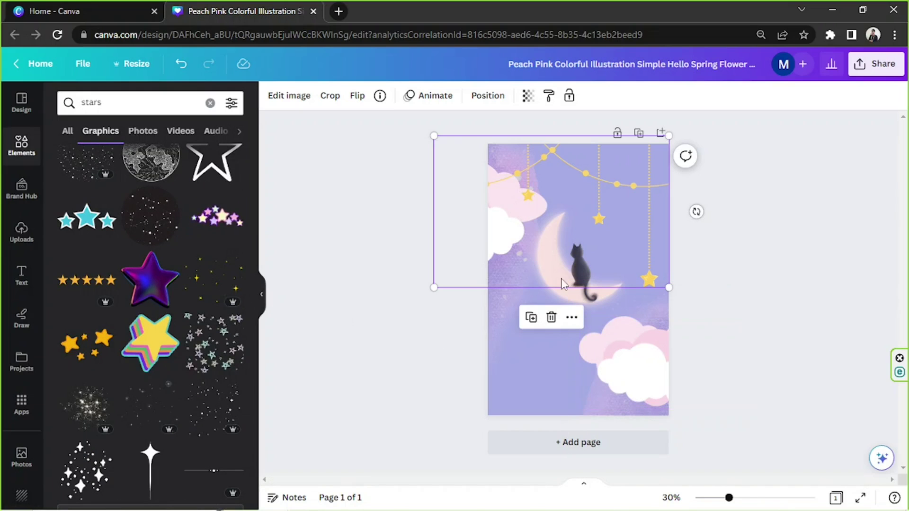
# Search the graphics for "gradient" and add the red gradient that fades out towards its upper edge
pyautogui.click(142, 103)
pyautogui.doubleClick(144, 103)
pyautogui.write('gradient')
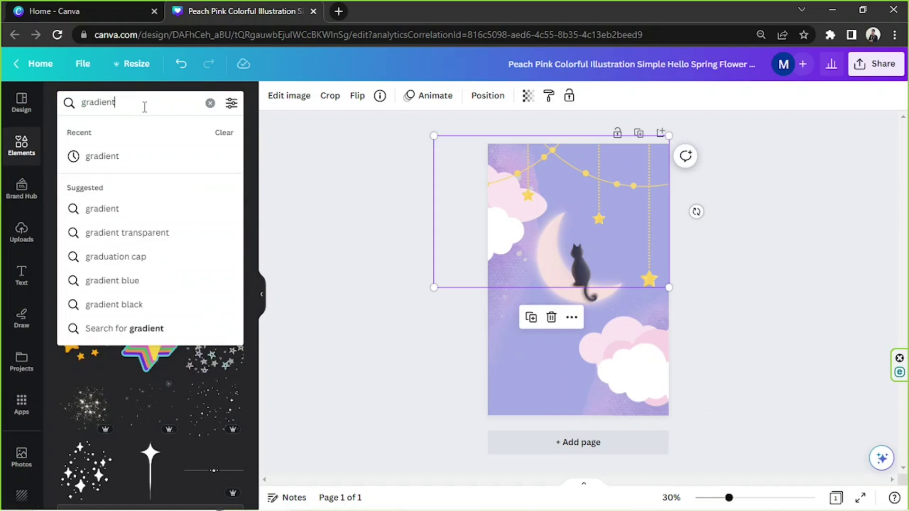
pyautogui.press('Return')
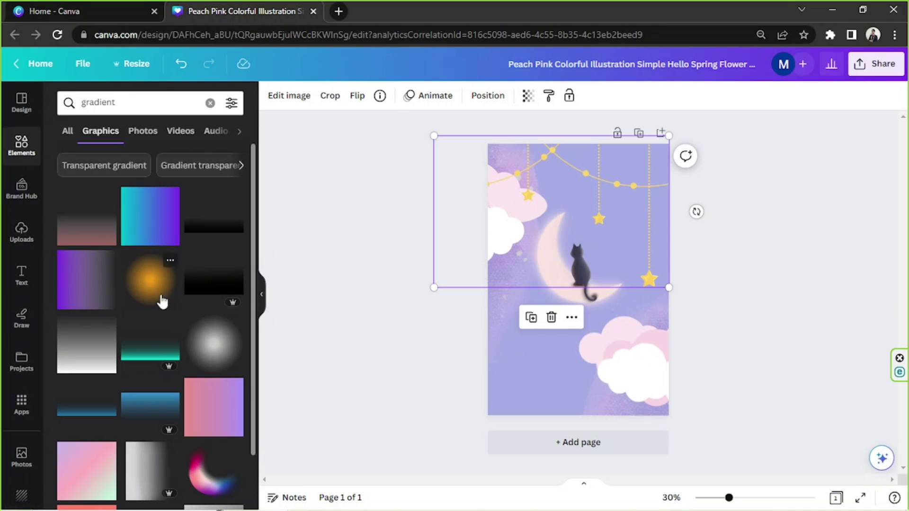
pyautogui.click(87, 220)
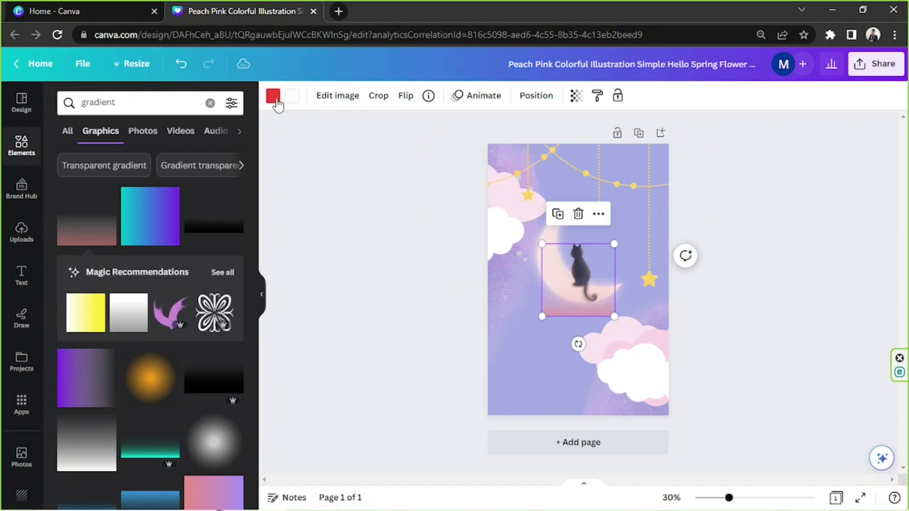
# Recolour the gradient's red to a custom deep purple, about #791CD4
pyautogui.click(273, 96)
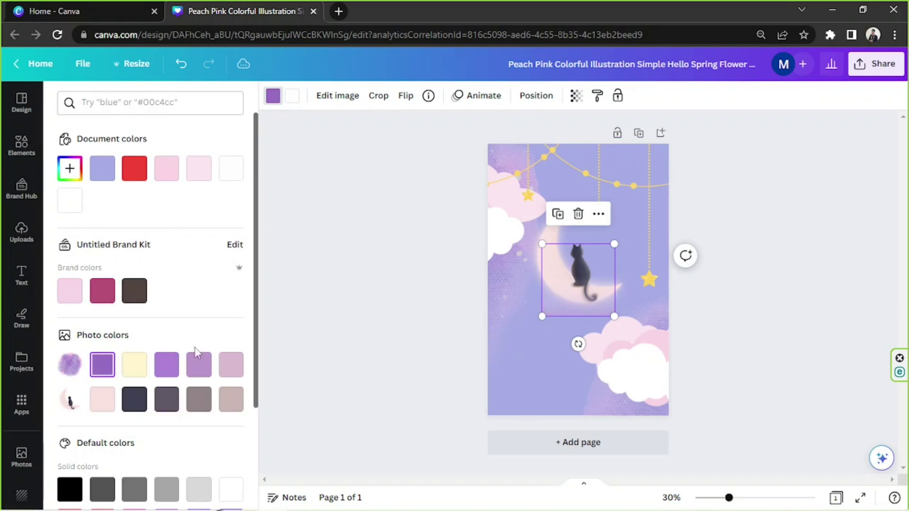
pyautogui.click(70, 169)
pyautogui.moveTo(126, 245)
pyautogui.mouseDown()
pyautogui.moveTo(172, 211)
pyautogui.moveTo(213, 208)
pyautogui.mouseUp()
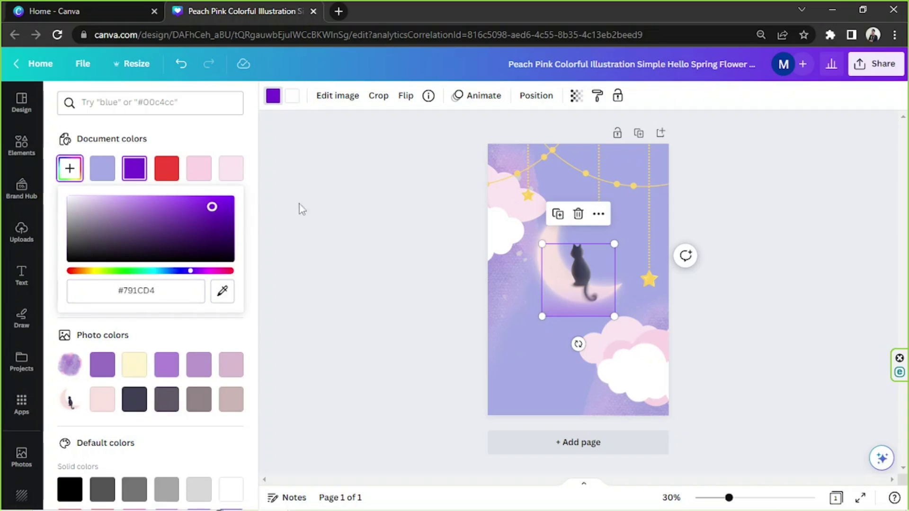
# Enlarge the purple gradient to about 1723 px square, cover the whole page with it and send it behind the illustrations
pyautogui.moveTo(542, 244); pyautogui.dragTo(302, 6)
pyautogui.moveTo(338, 220); pyautogui.dragTo(442, 322)
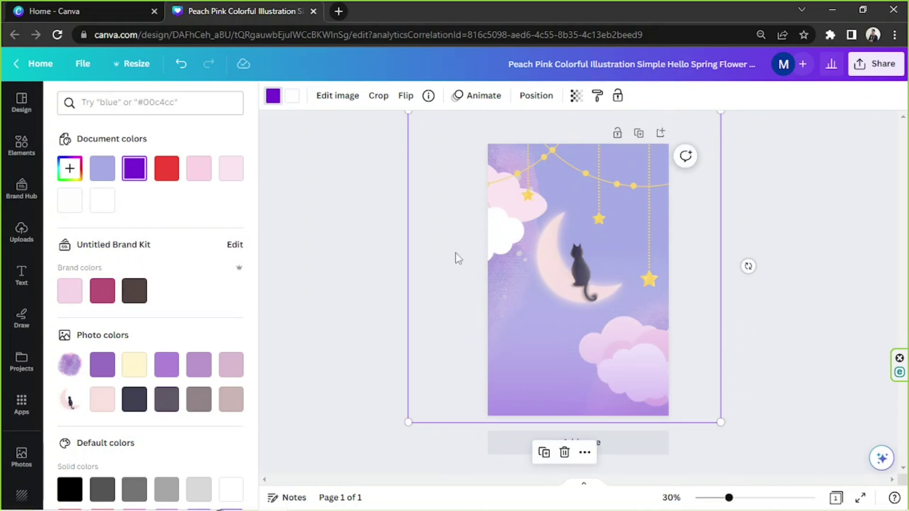
pyautogui.click(524, 97)
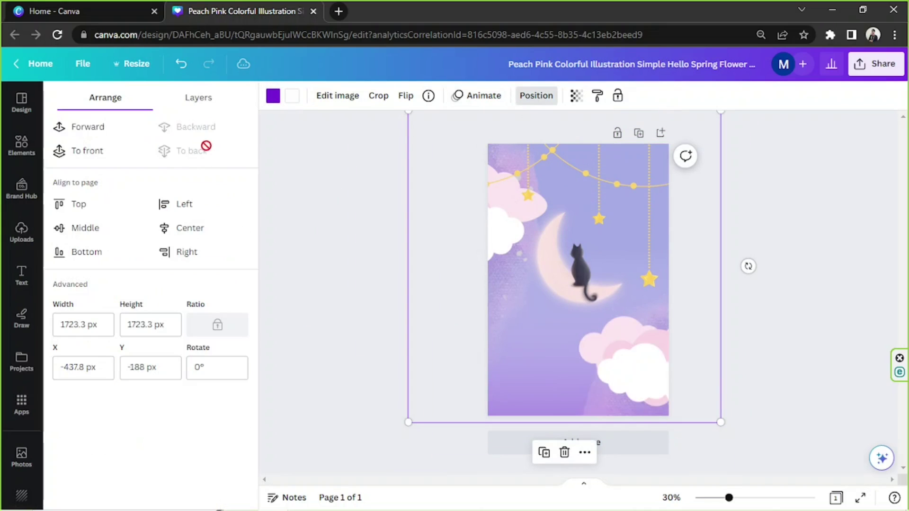
pyautogui.press('Escape')
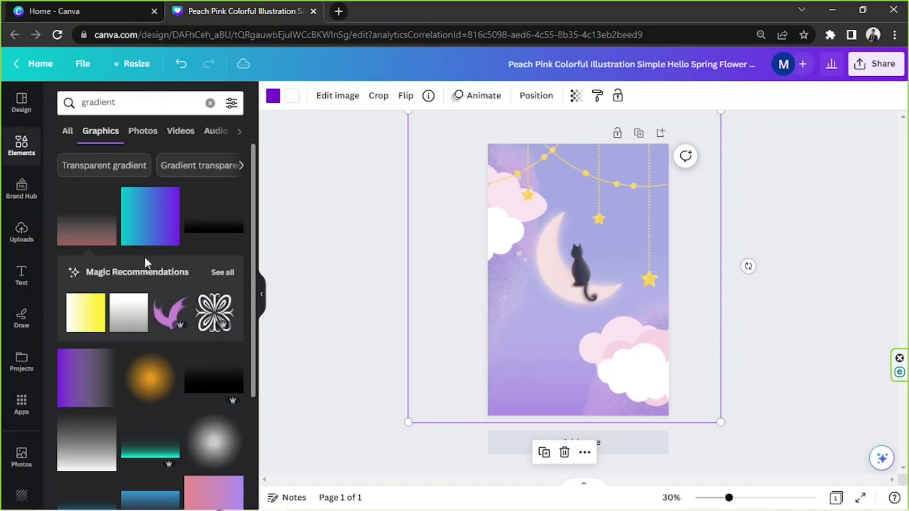
# Shrink the lower cloud to about 673 px wide, keeping it in the page's lower-right corner
pyautogui.click(665, 364)
pyautogui.moveTo(579, 317); pyautogui.dragTo(608, 350)
# Send the gold star garland backward, behind the left cloud, and undo the accidental move
pyautogui.click(501, 211)
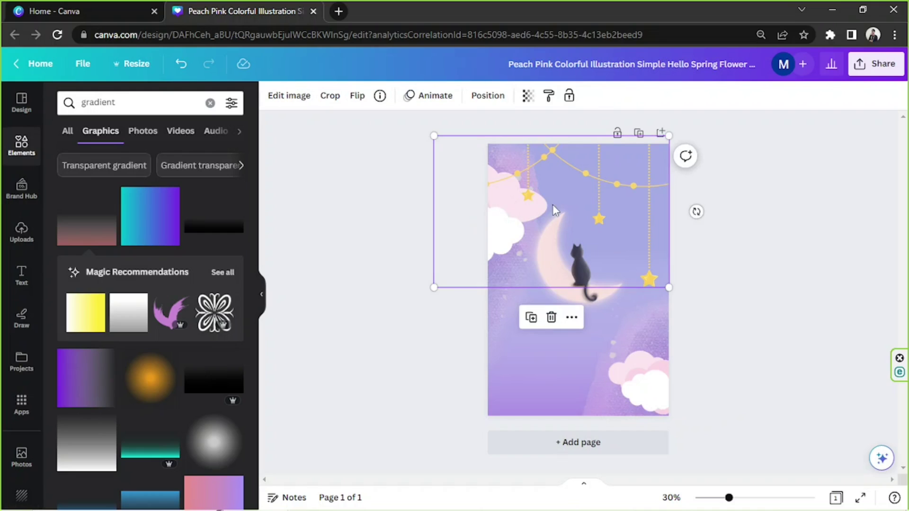
pyautogui.click(497, 104)
pyautogui.click(174, 132)
pyautogui.moveTo(490, 207); pyautogui.dragTo(494, 299)
pyautogui.hotkey('ctrl', 'z')
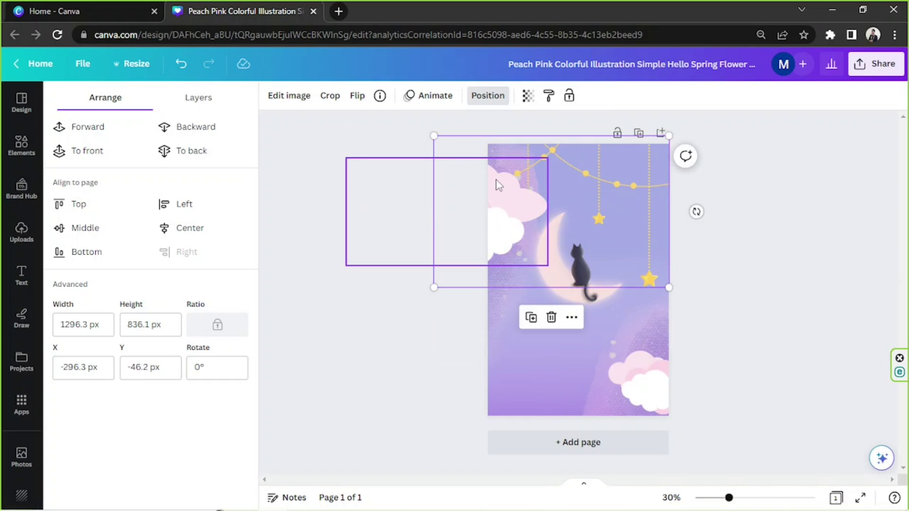
# Move the left cloud down the page, shrink it and place it at the left edge just below the moon
pyautogui.moveTo(486, 270); pyautogui.dragTo(483, 243)
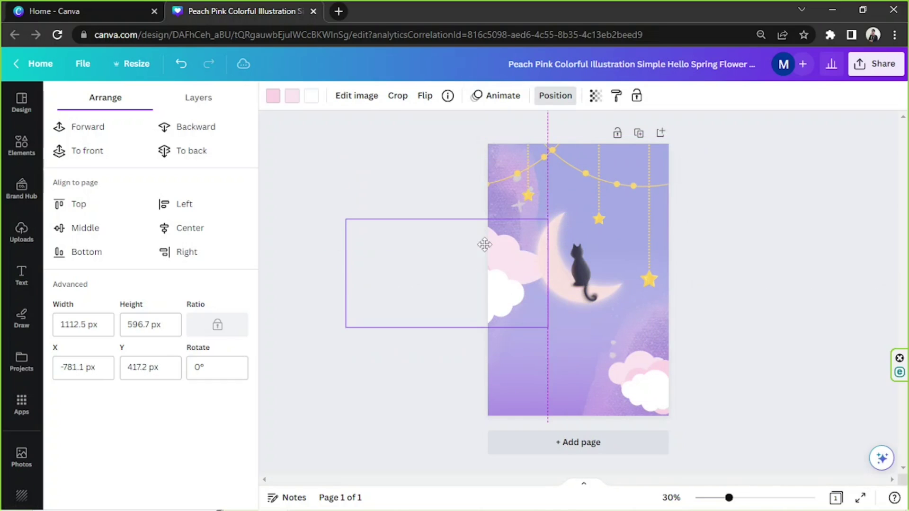
pyautogui.moveTo(548, 219); pyautogui.dragTo(487, 251)
pyautogui.moveTo(396, 291); pyautogui.dragTo(447, 314)
# Duplicate the lower-right cloud and place the copy in the page's upper-right corner, partly off the page
pyautogui.click(648, 368)
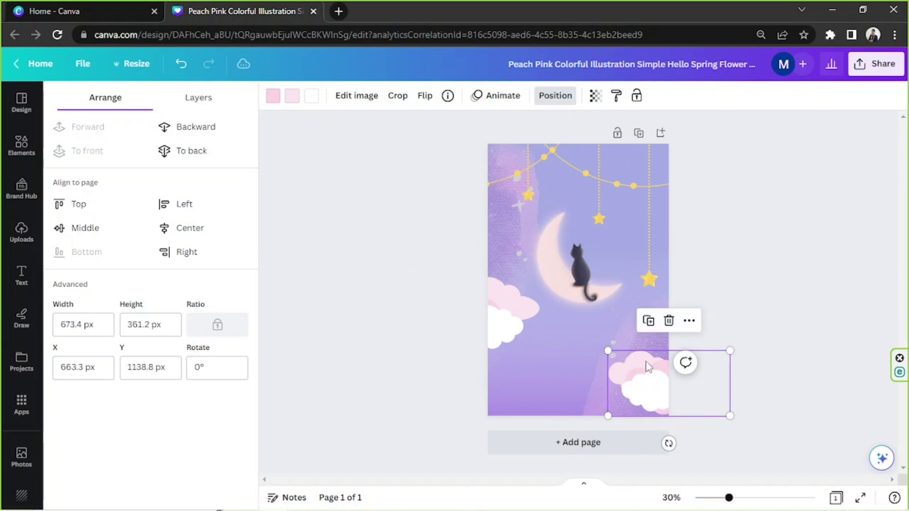
pyautogui.moveTo(650, 385); pyautogui.dragTo(679, 177)
pyautogui.click(700, 331)
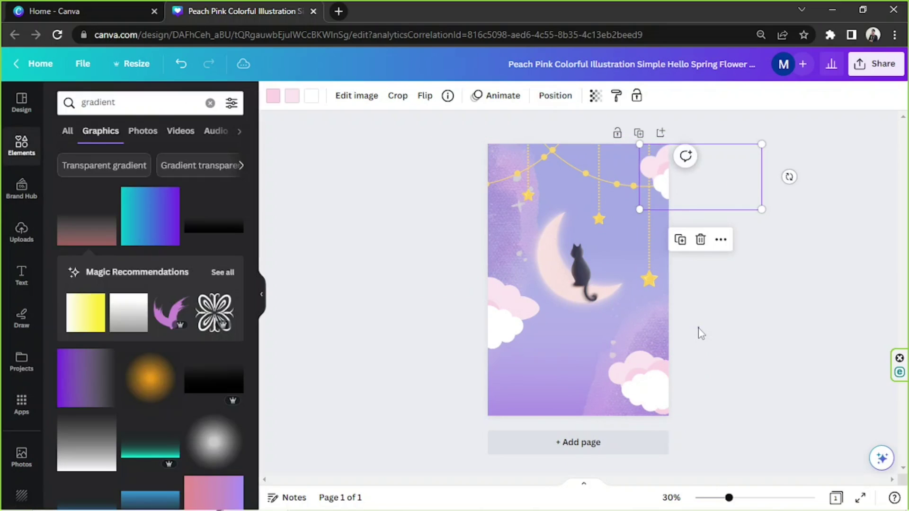
# Search the graphics for "shooting star"
pyautogui.scroll(-3, 139, 257)
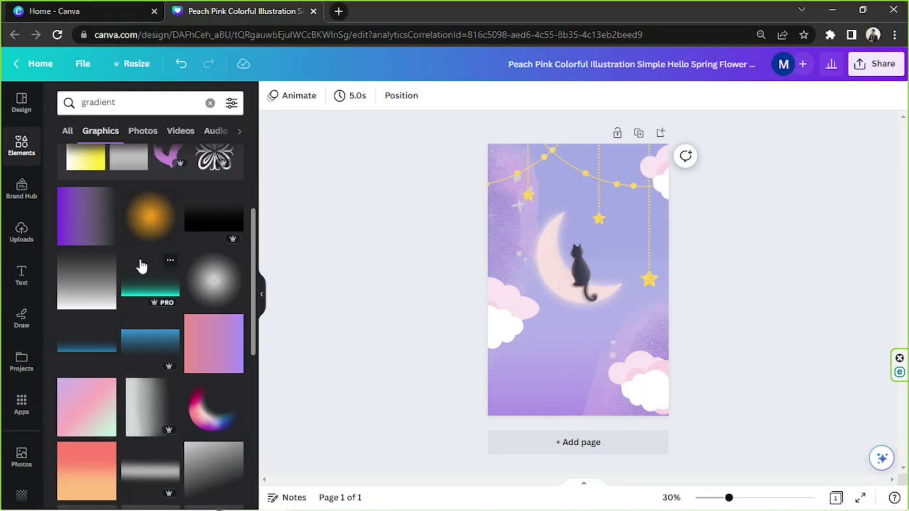
pyautogui.click(98, 103)
pyautogui.write('shooting star')
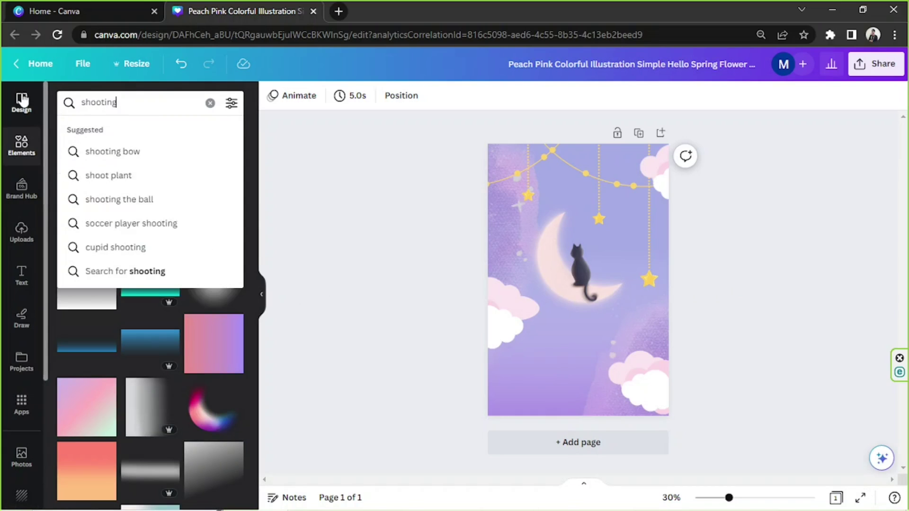
pyautogui.press('Return')
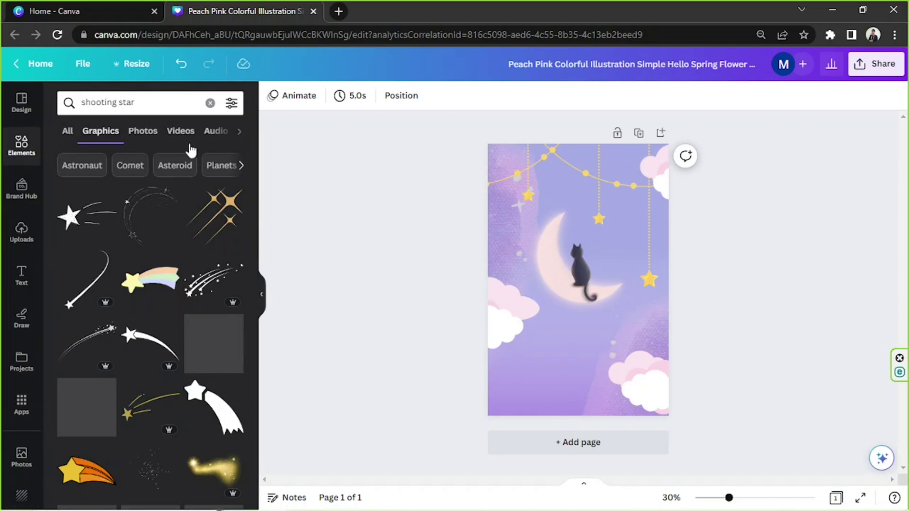
# Try the pale blue watercolor comet graphic in the page's lower-left corner
pyautogui.scroll(-3, 191, 150)
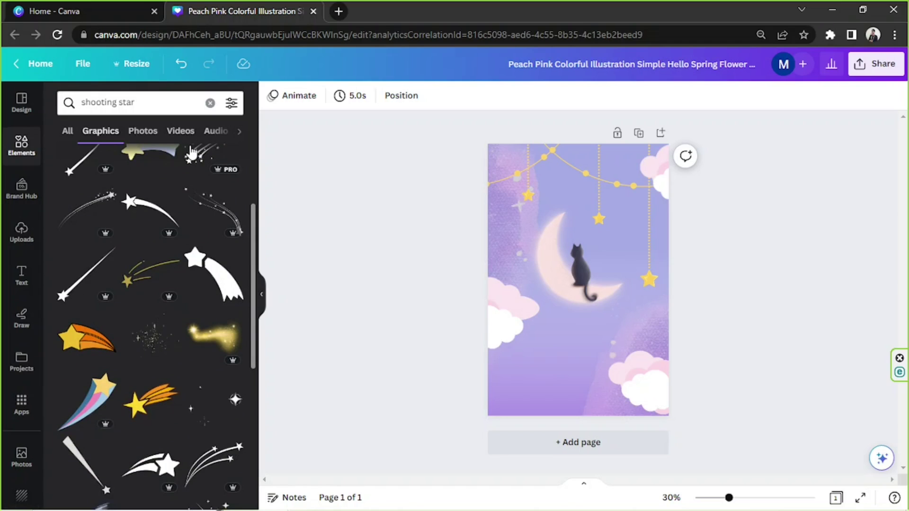
pyautogui.scroll(-3, 174, 189)
pyautogui.scroll(-3, 169, 196)
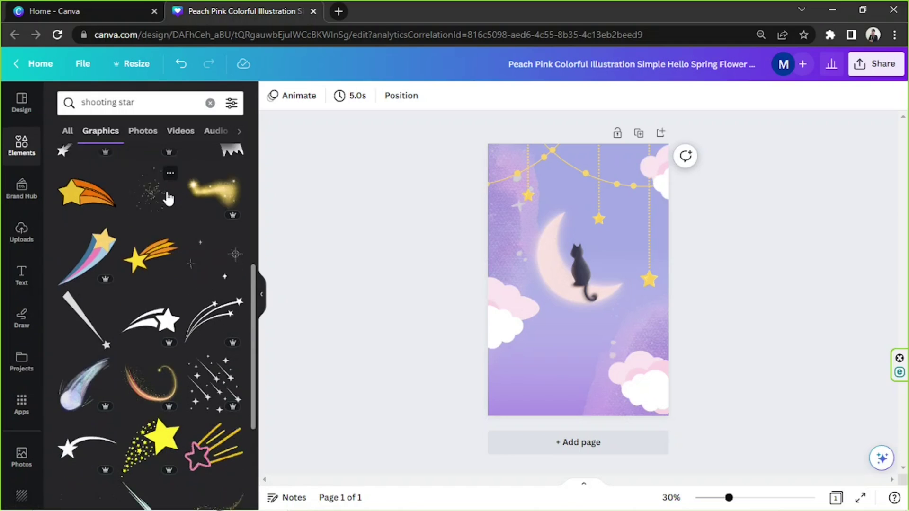
pyautogui.click(83, 263)
pyautogui.moveTo(637, 206); pyautogui.dragTo(563, 367)
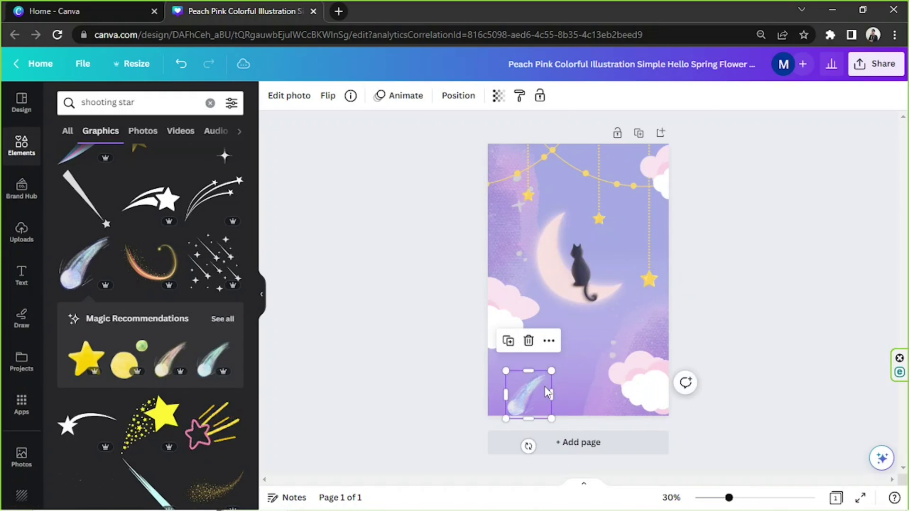
# Try the gold glitter trail graphic, enlarged across the lower part of the page, and remove it
pyautogui.scroll(-6, 167, 318)
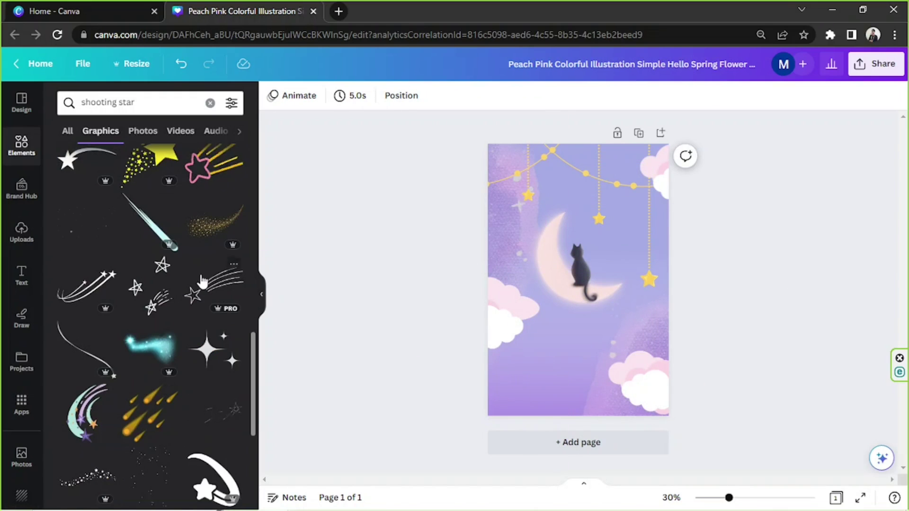
pyautogui.click(210, 226)
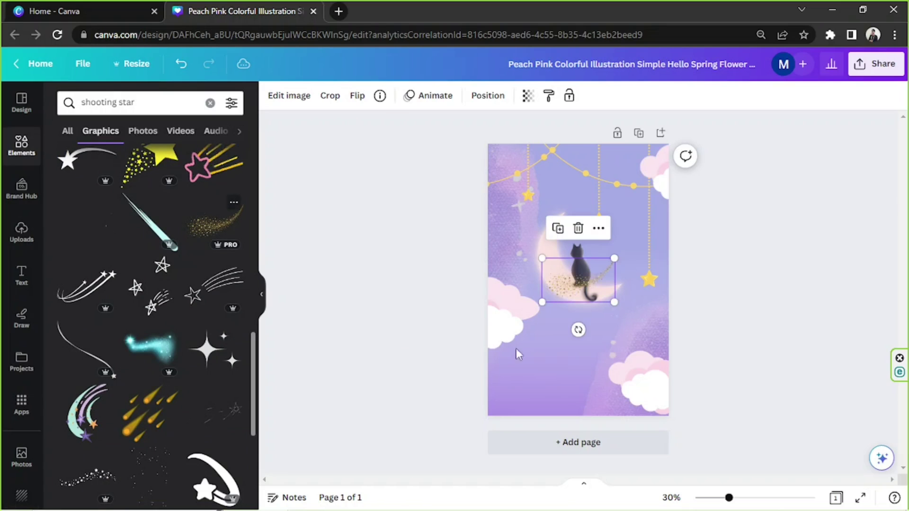
pyautogui.moveTo(615, 304); pyautogui.dragTo(810, 420)
pyautogui.moveTo(769, 392); pyautogui.dragTo(608, 403)
pyautogui.press('Delete')
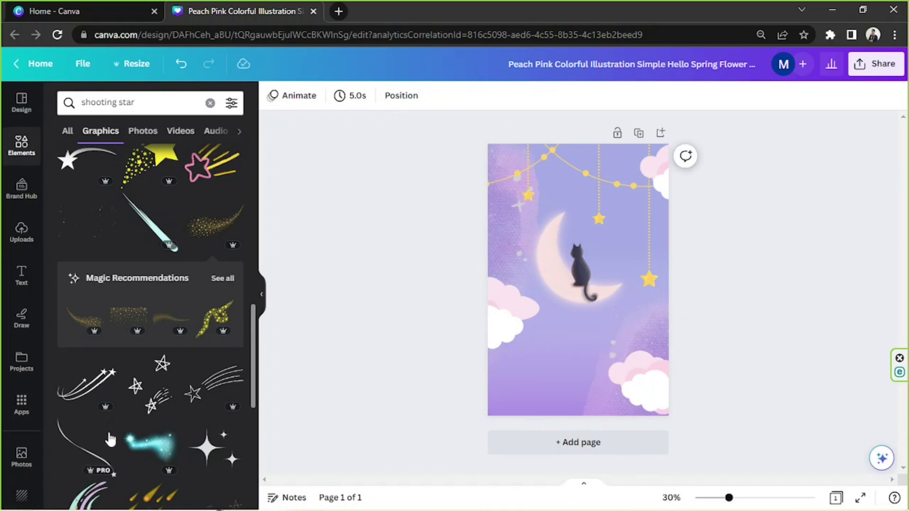
# Try the shooting star with a striped tail, recoloured white and enlarged over the page, and remove it
pyautogui.scroll(-4, 111, 422)
pyautogui.scroll(-8, 110, 423)
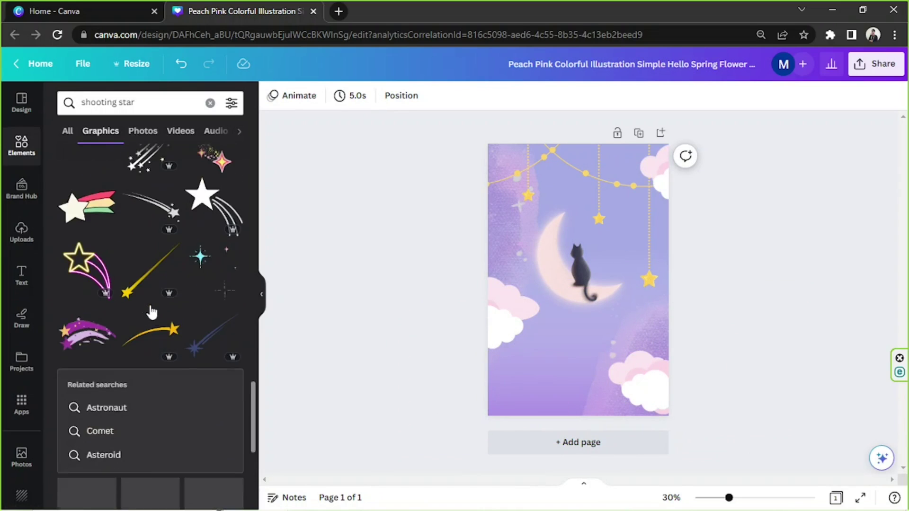
pyautogui.scroll(-8, 151, 312)
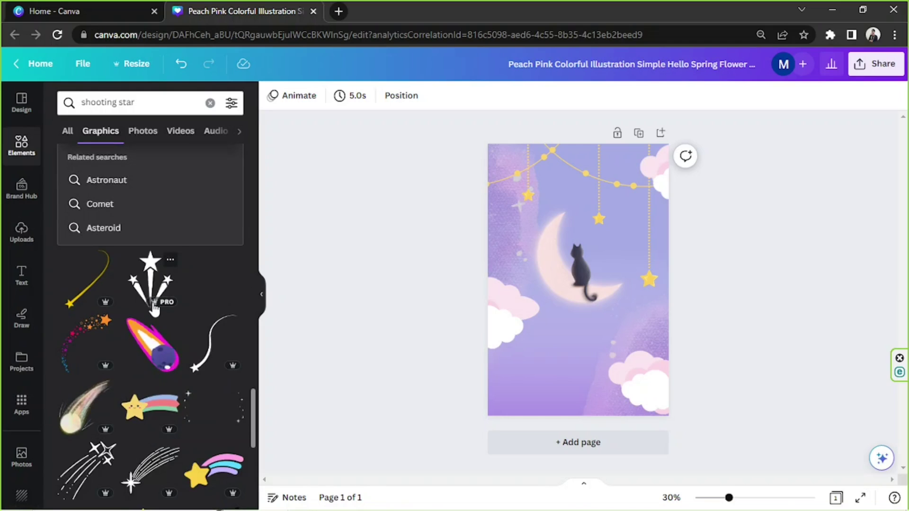
pyautogui.click(152, 300)
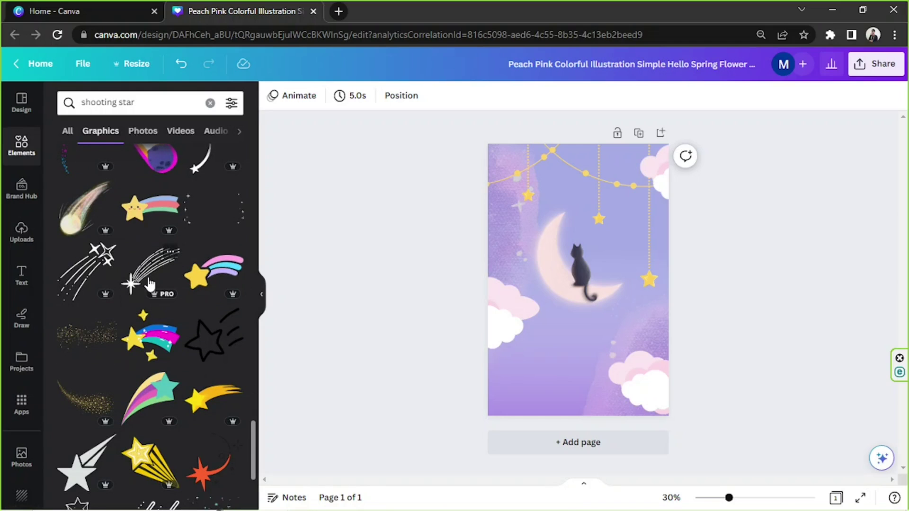
pyautogui.click(274, 95)
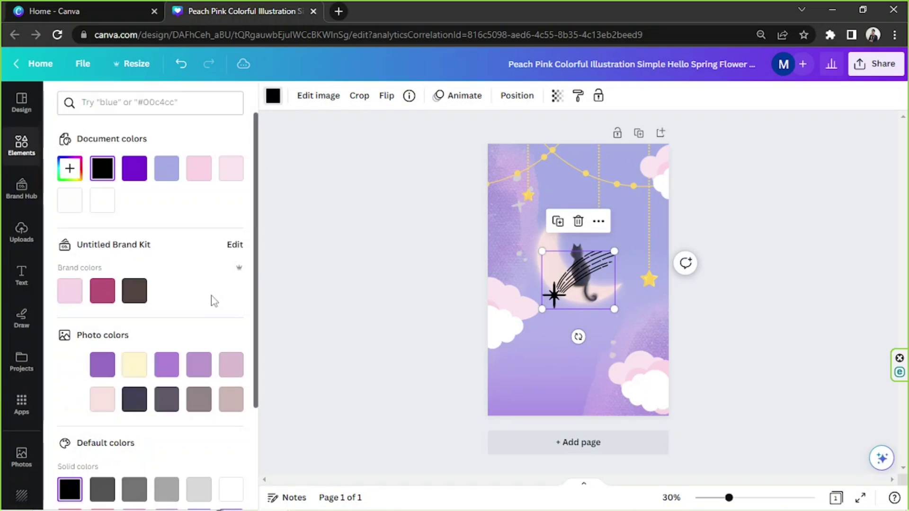
pyautogui.scroll(-3, 227, 408)
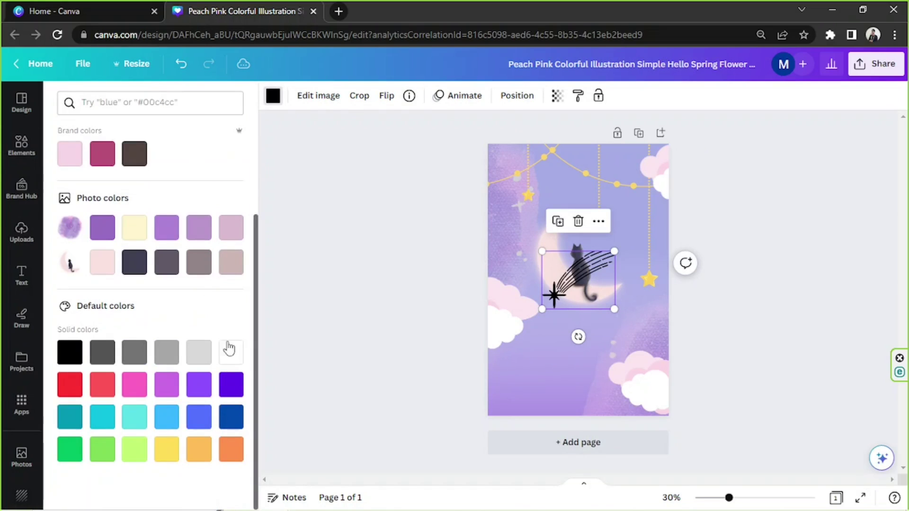
pyautogui.click(231, 352)
pyautogui.moveTo(566, 274); pyautogui.dragTo(825, 178)
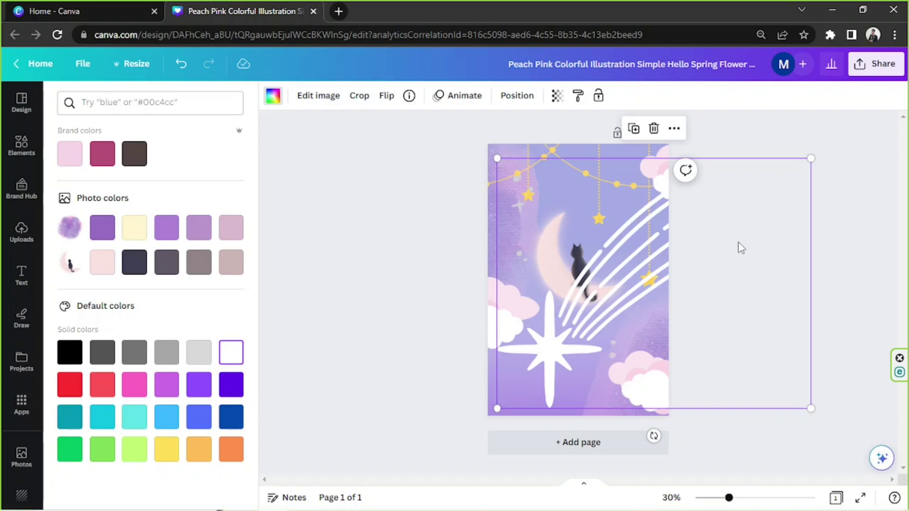
pyautogui.press('Delete')
# Look through the shooting star graphics for another design that suits the page
pyautogui.scroll(-5, 158, 253)
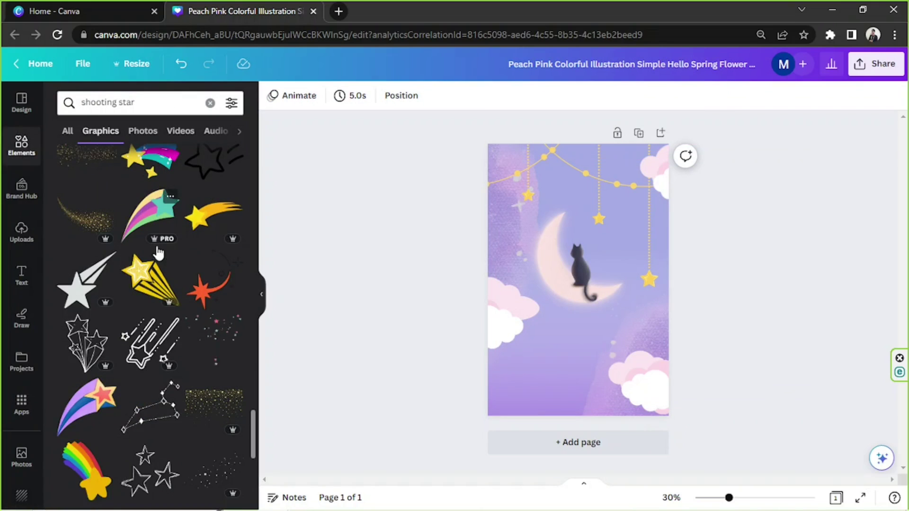
pyautogui.scroll(-6, 159, 253)
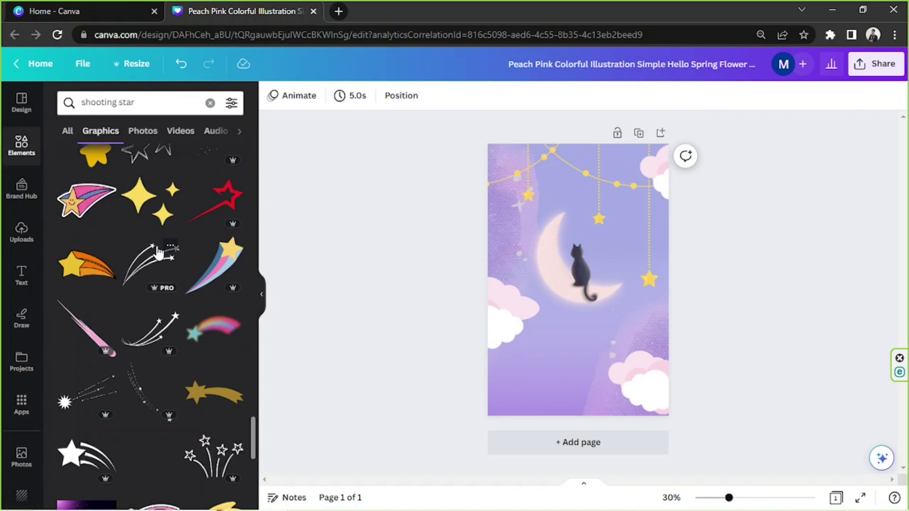
pyautogui.scroll(-8, 159, 252)
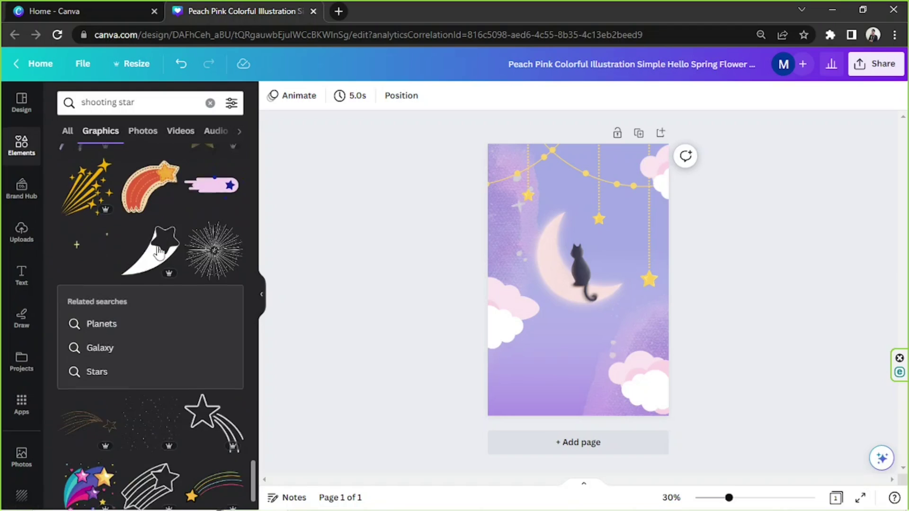
pyautogui.scroll(-7, 159, 251)
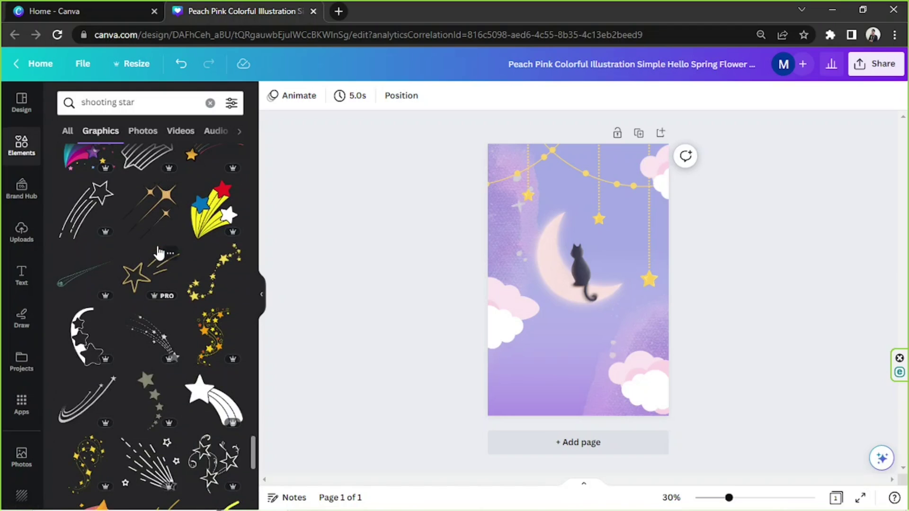
pyautogui.scroll(-5, 159, 254)
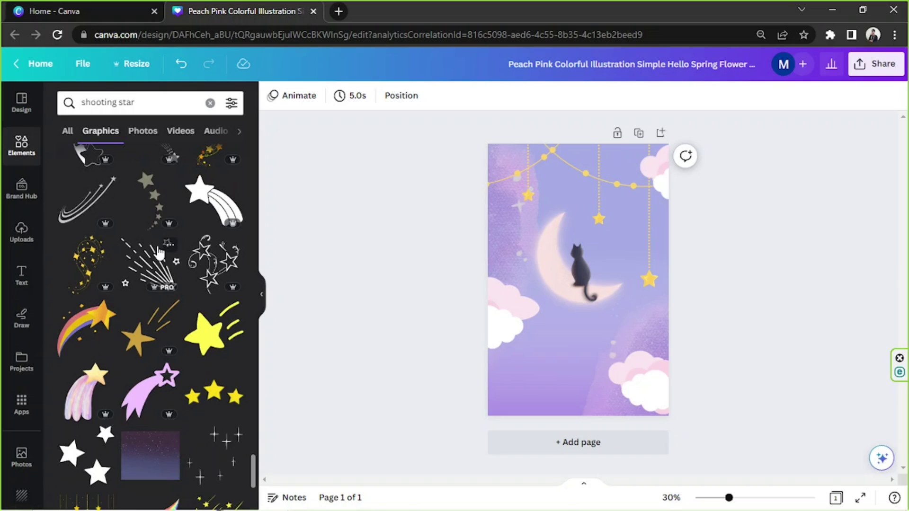
pyautogui.scroll(-8, 160, 253)
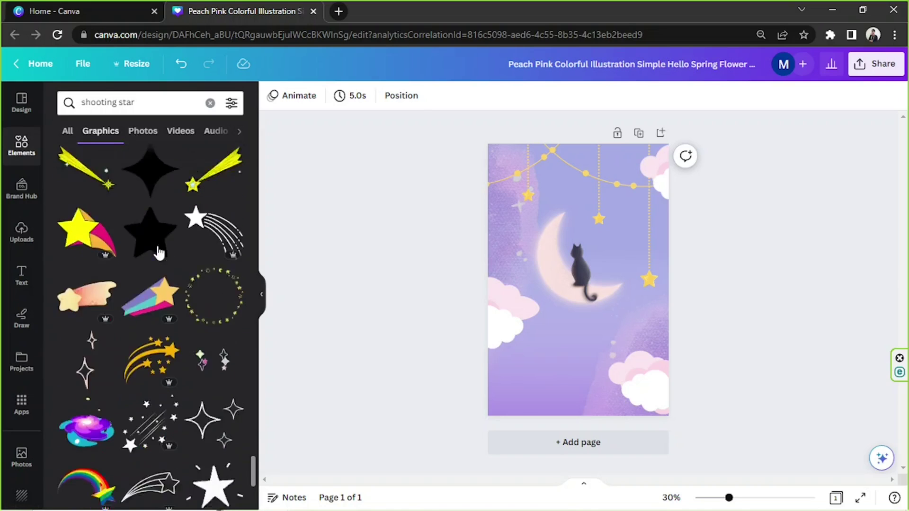
pyautogui.scroll(-5, 159, 253)
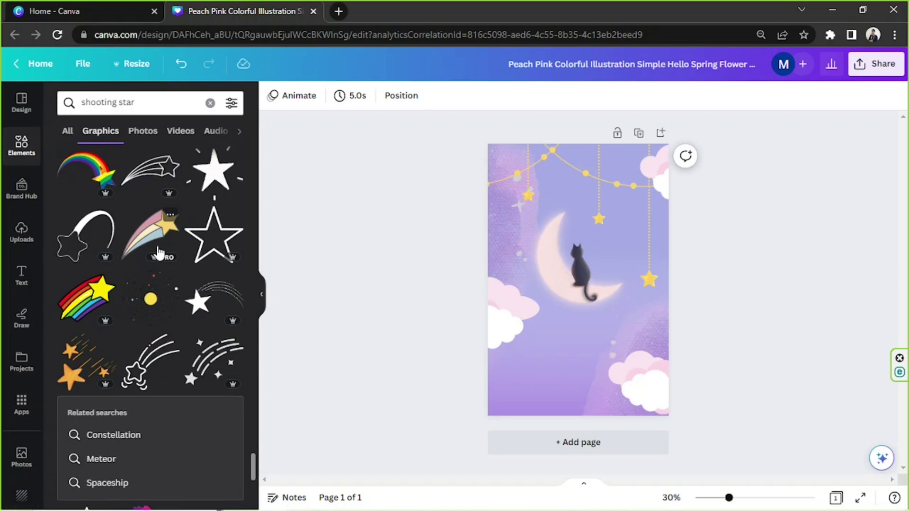
pyautogui.scroll(-5, 159, 254)
pyautogui.moveTo(253, 469); pyautogui.dragTo(251, 141)
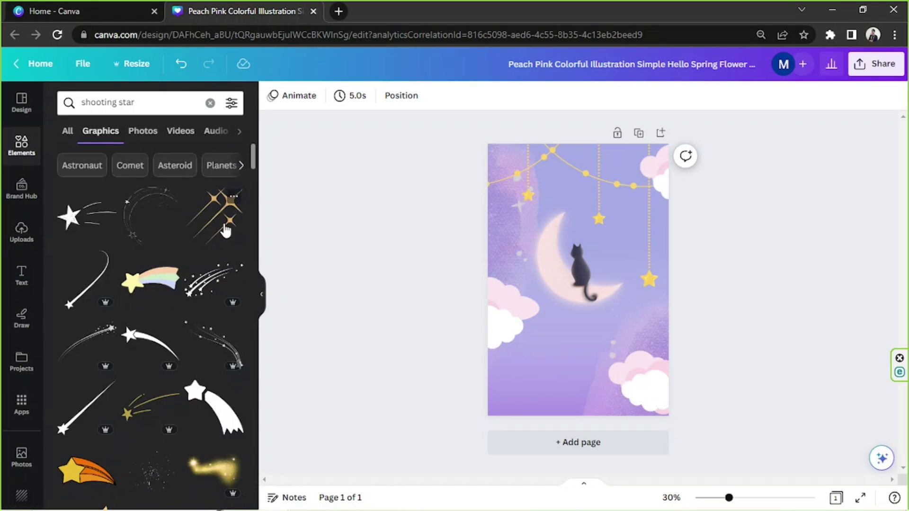
# Add the curved shooting star with a trail of small stars to the page's lower-left area and enlarge it
pyautogui.scroll(-4, 225, 231)
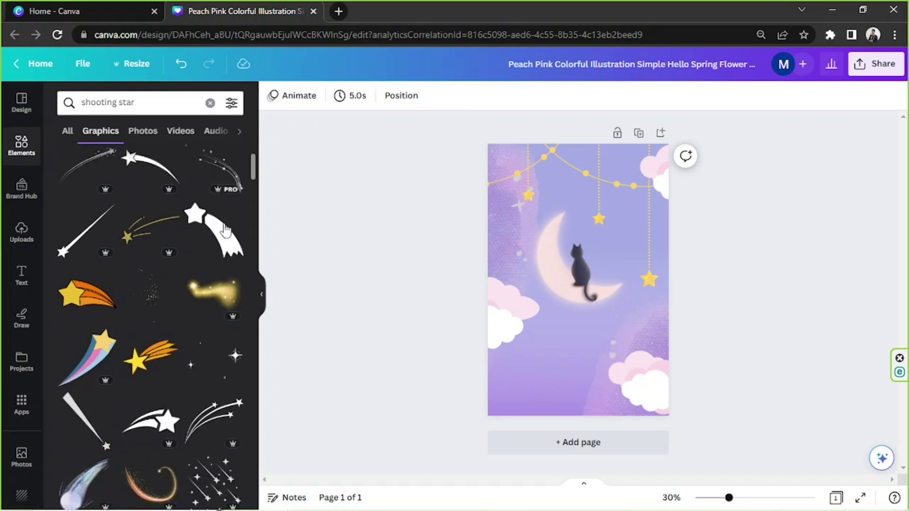
pyautogui.scroll(4, 225, 232)
pyautogui.moveTo(223, 230); pyautogui.dragTo(564, 369)
pyautogui.moveTo(511, 334); pyautogui.dragTo(482, 308)
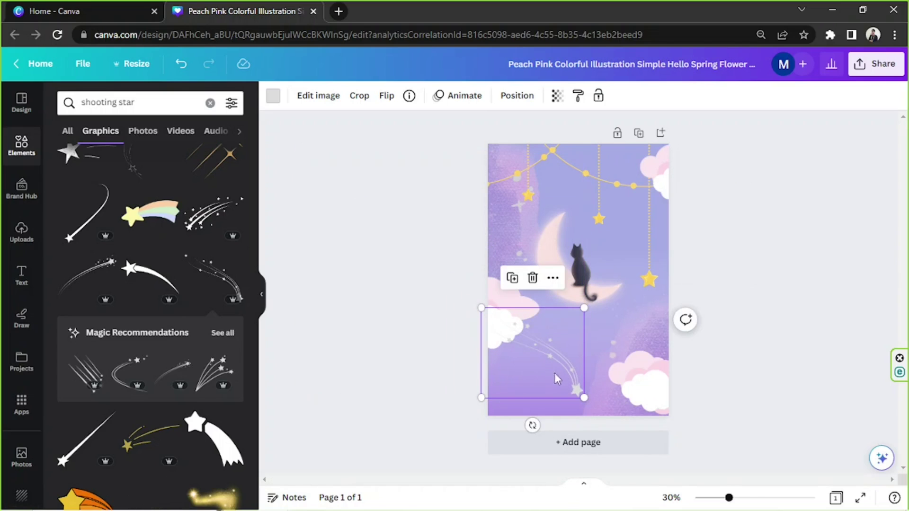
# Flip the shooting star horizontally and rotate it so its trail rises steeply toward the moon
pyautogui.click(398, 97)
pyautogui.click(393, 126)
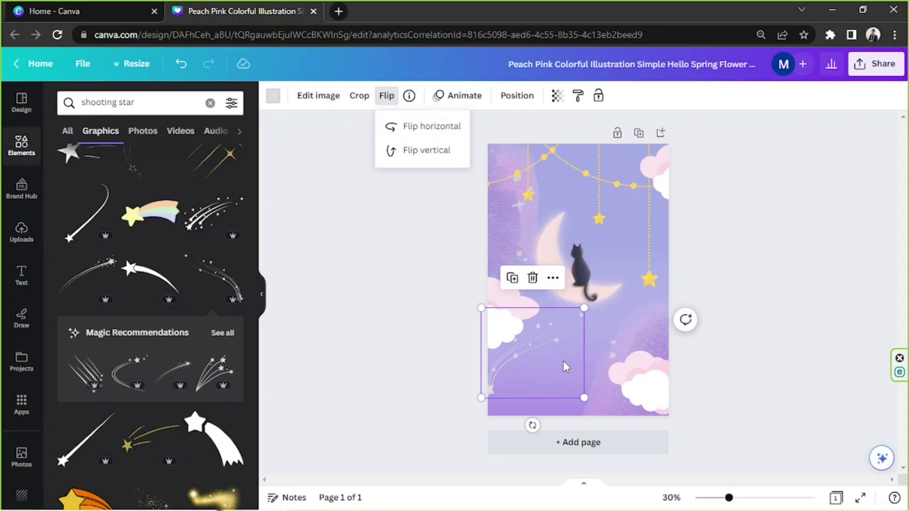
pyautogui.moveTo(532, 425); pyautogui.dragTo(605, 357)
pyautogui.moveTo(539, 380); pyautogui.dragTo(558, 378)
# Recolour the shooting star white and shrink it in the open sky below the moon, beside the lower-left cloud
pyautogui.click(273, 97)
pyautogui.scroll(-3, 238, 353)
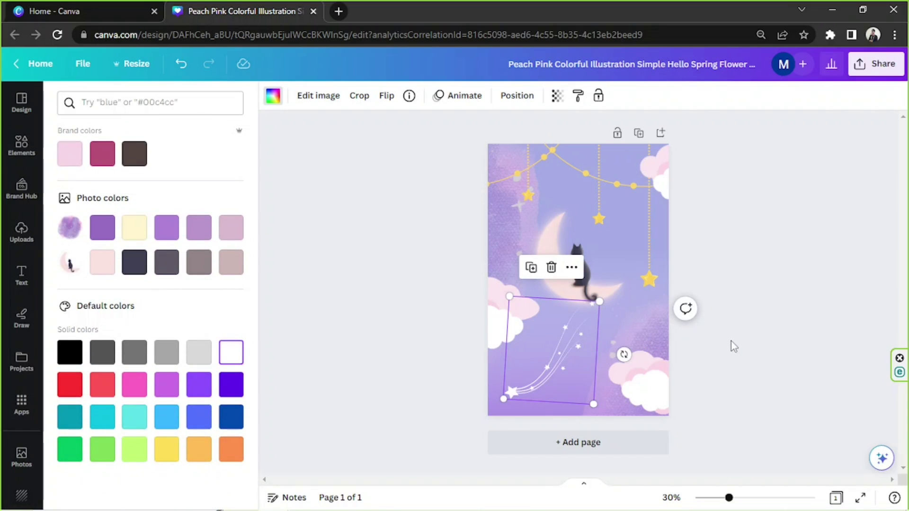
pyautogui.moveTo(531, 391); pyautogui.dragTo(518, 391)
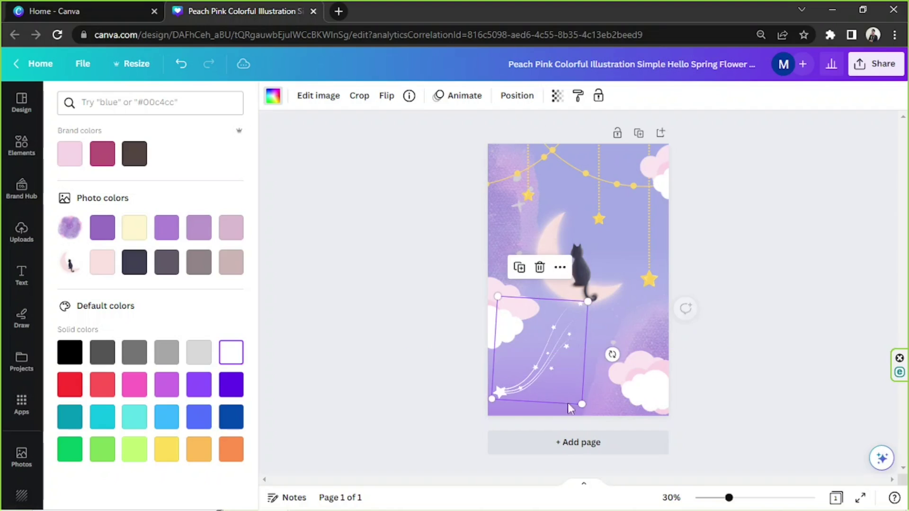
pyautogui.moveTo(582, 404); pyautogui.dragTo(528, 379)
pyautogui.click(755, 290)
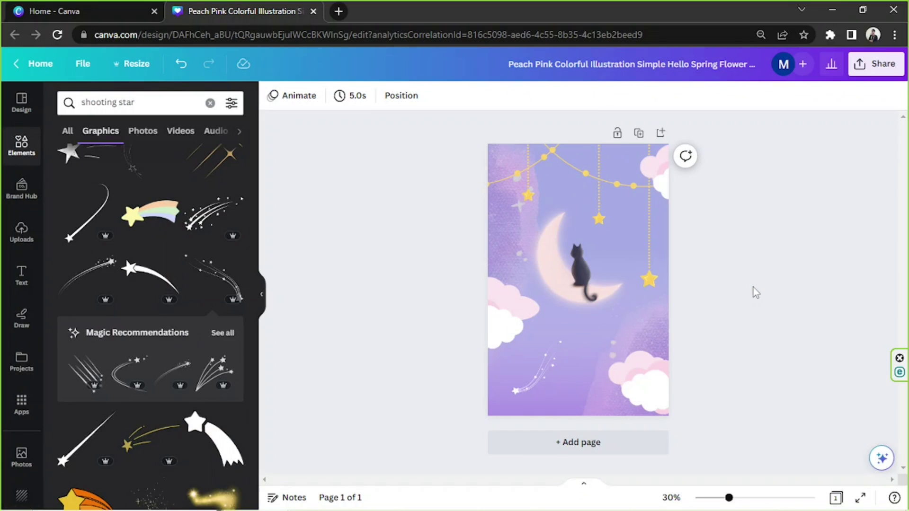
# Search the graphics for "hanging stars" and delete the gold star garland from the upper part of the page
pyautogui.click(614, 195)
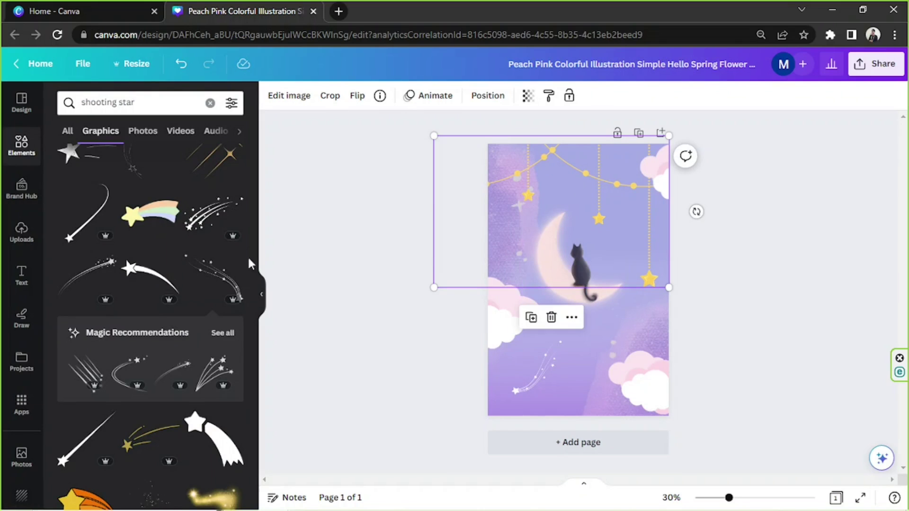
pyautogui.scroll(-3, 251, 264)
pyautogui.click(150, 103)
pyautogui.write('hanging stars')
pyautogui.press('Return')
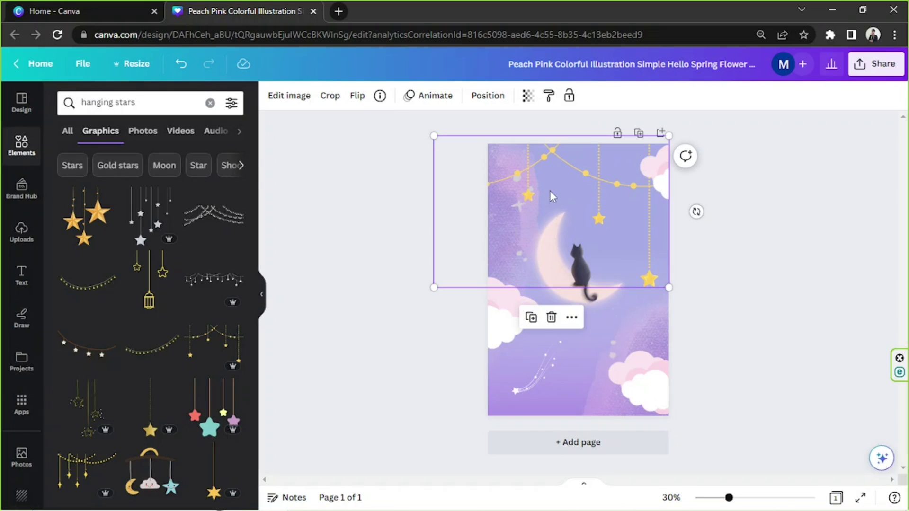
pyautogui.press('Delete')
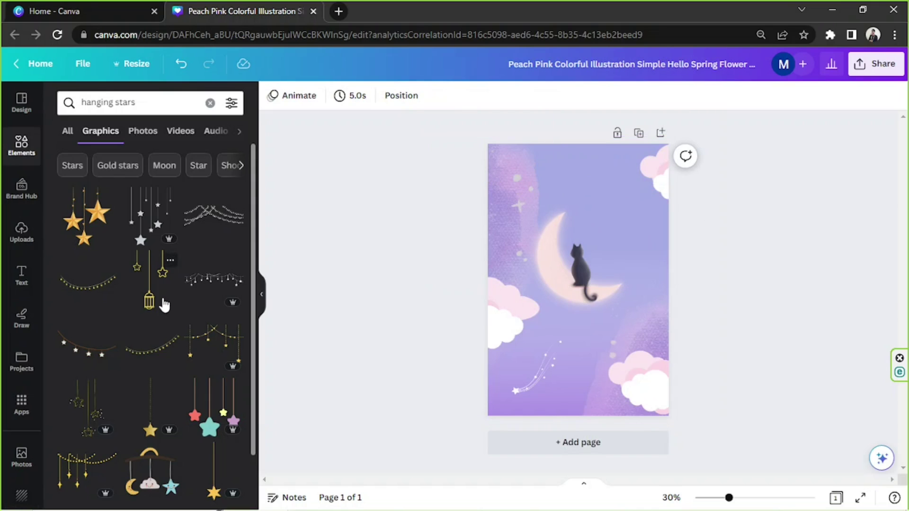
# Look through the hanging stars graphics for a replacement for the garland
pyautogui.scroll(-3, 165, 305)
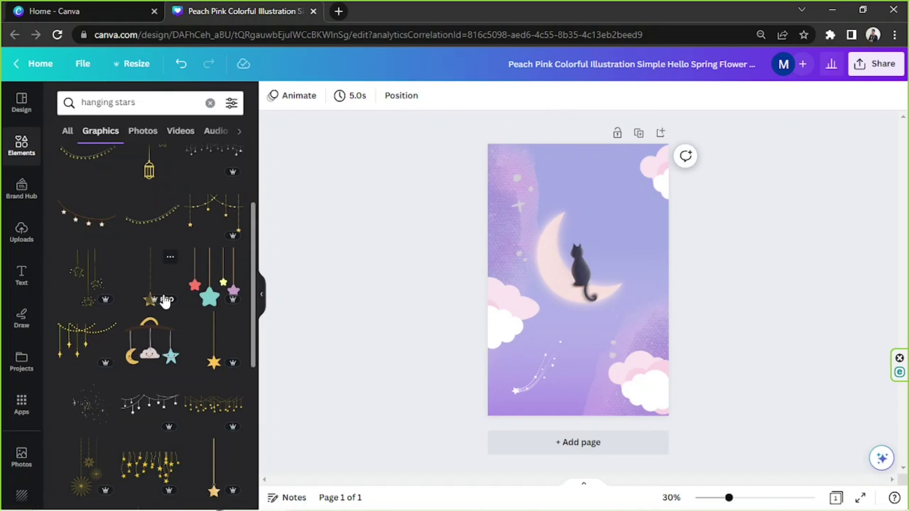
pyautogui.scroll(-3, 164, 302)
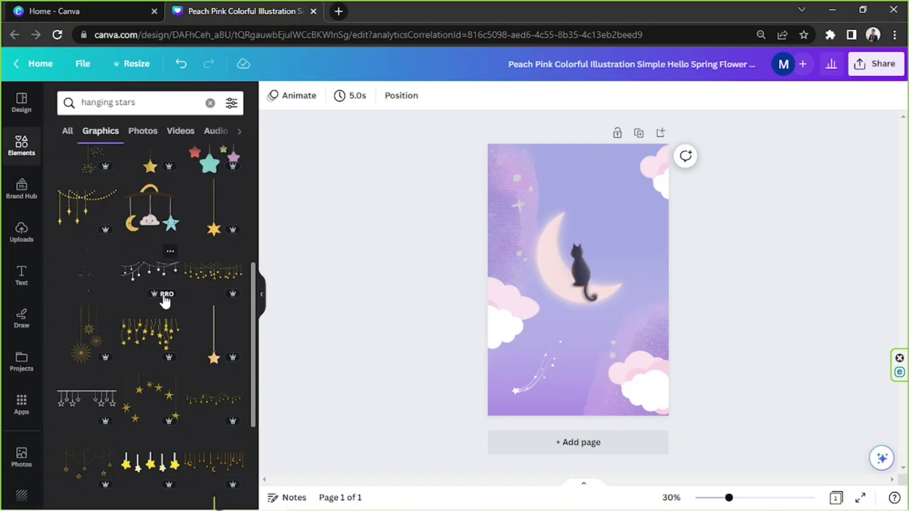
pyautogui.scroll(-2, 164, 301)
pyautogui.scroll(-5, 164, 302)
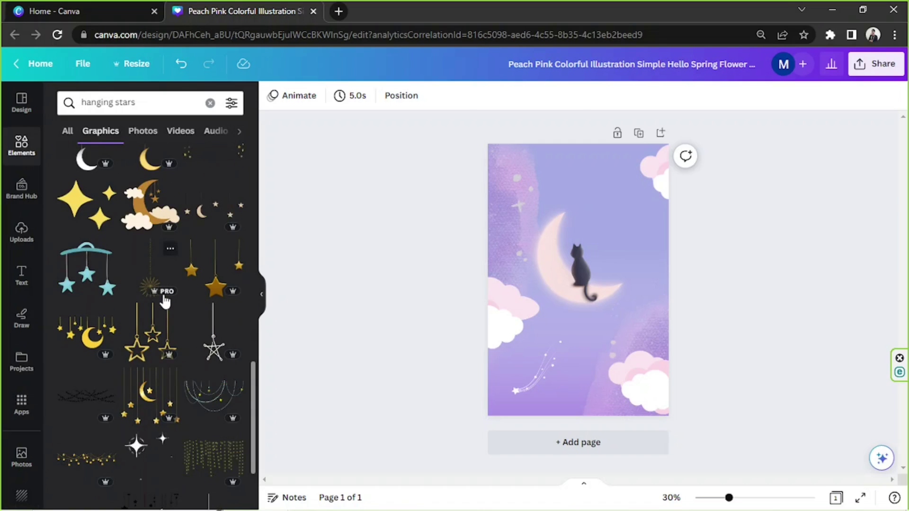
pyautogui.scroll(-2, 164, 302)
pyautogui.scroll(-3, 165, 302)
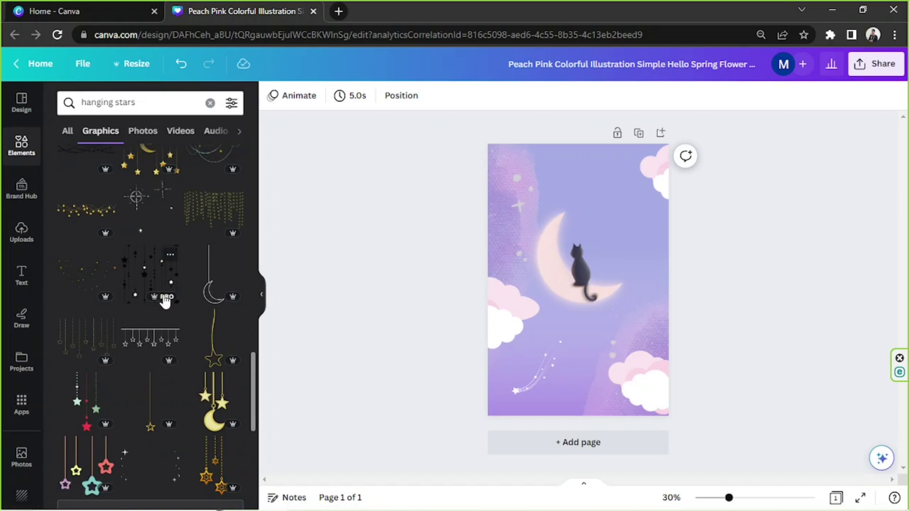
pyautogui.scroll(-8, 165, 302)
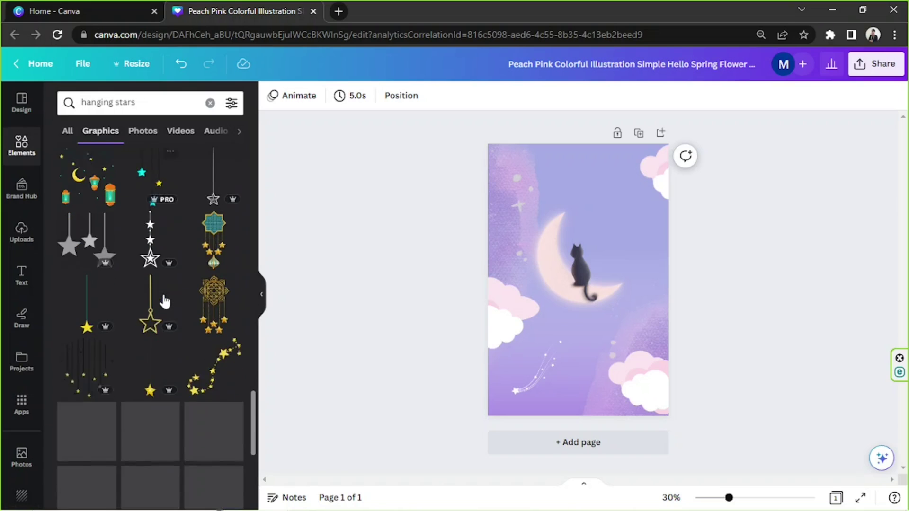
pyautogui.scroll(-3, 164, 302)
pyautogui.scroll(-4, 164, 301)
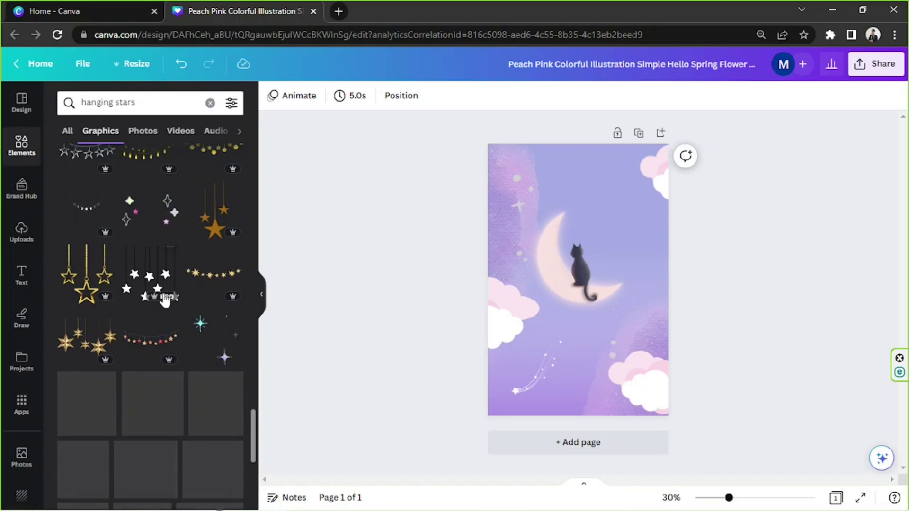
pyautogui.scroll(-6, 165, 301)
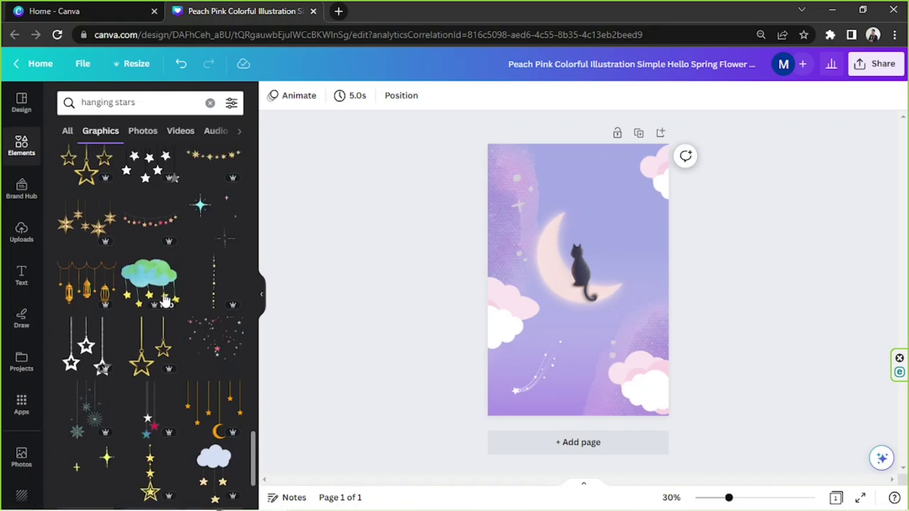
pyautogui.scroll(-8, 165, 300)
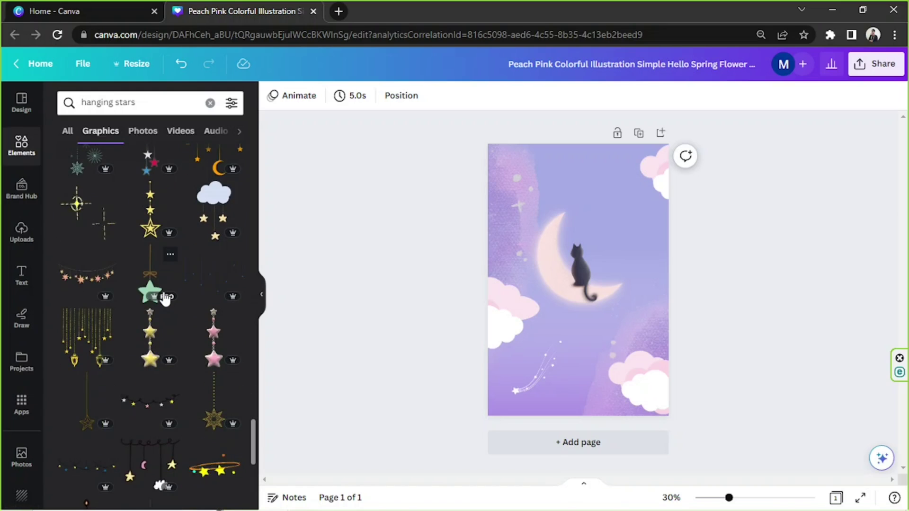
pyautogui.scroll(-6, 163, 290)
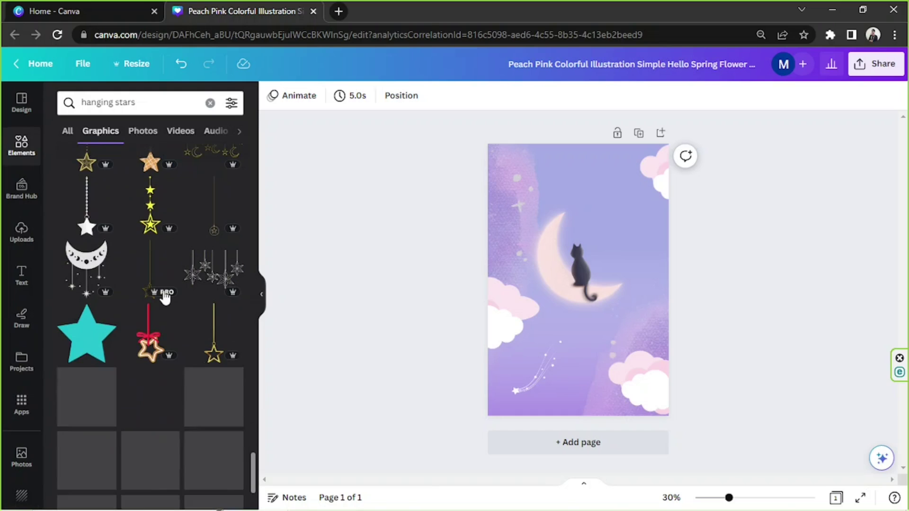
pyautogui.scroll(-8, 165, 299)
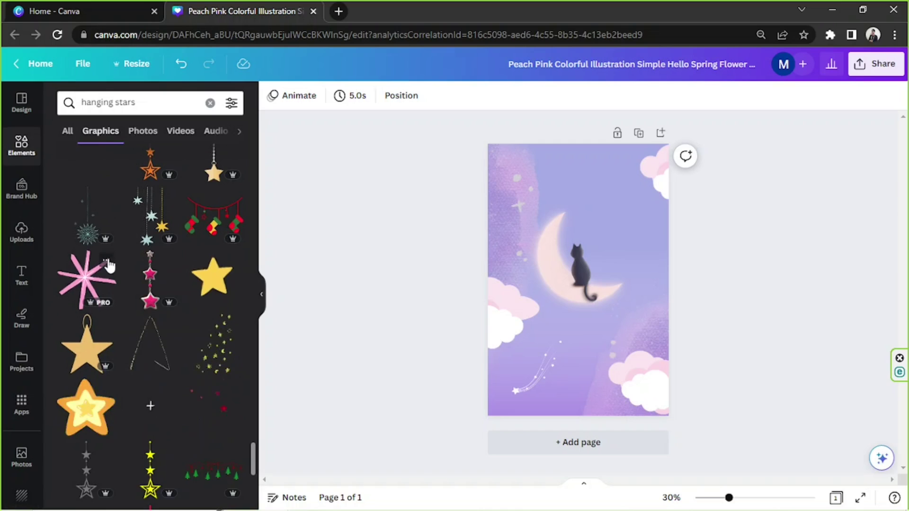
pyautogui.scroll(-5, 105, 258)
pyautogui.moveTo(251, 470); pyautogui.dragTo(246, 149)
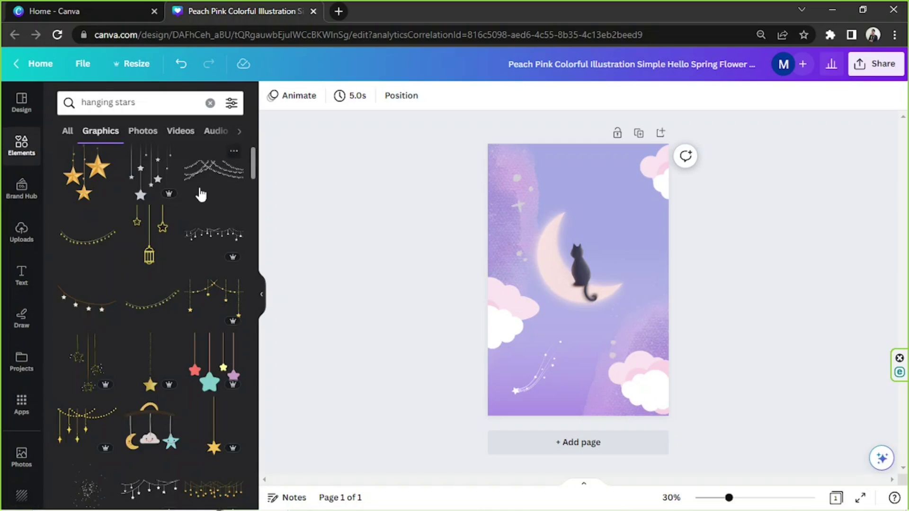
# Add the grey hanging stars graphic and place it against the page's upper edge near the upper-right cloud
pyautogui.scroll(1, 200, 230)
pyautogui.click(146, 229)
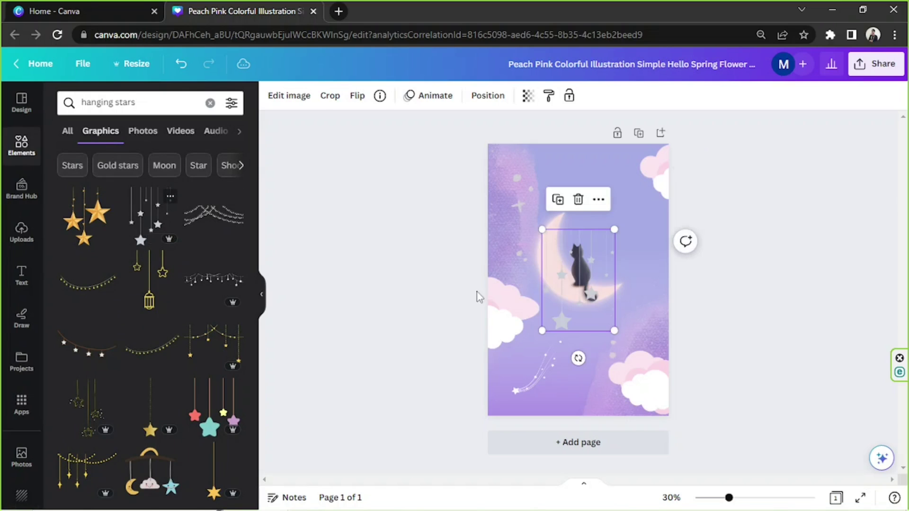
pyautogui.moveTo(605, 290); pyautogui.dragTo(628, 205)
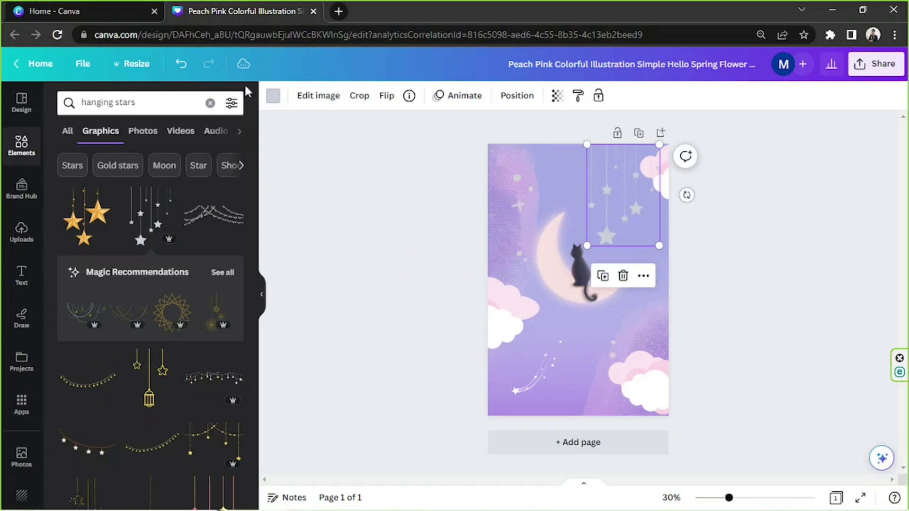
# Recolour the hanging stars with the pale pink from the moon image's photo colors
pyautogui.click(273, 95)
pyautogui.scroll(-2, 229, 398)
pyautogui.click(231, 334)
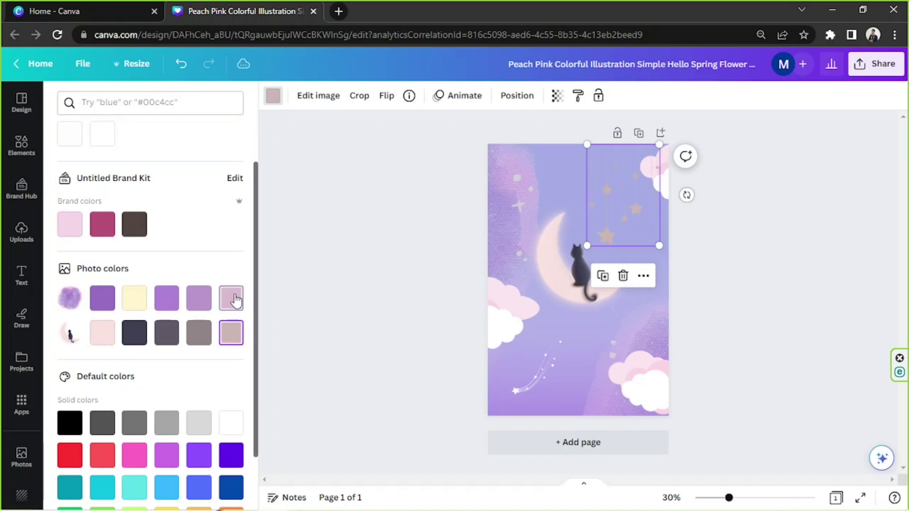
pyautogui.click(106, 333)
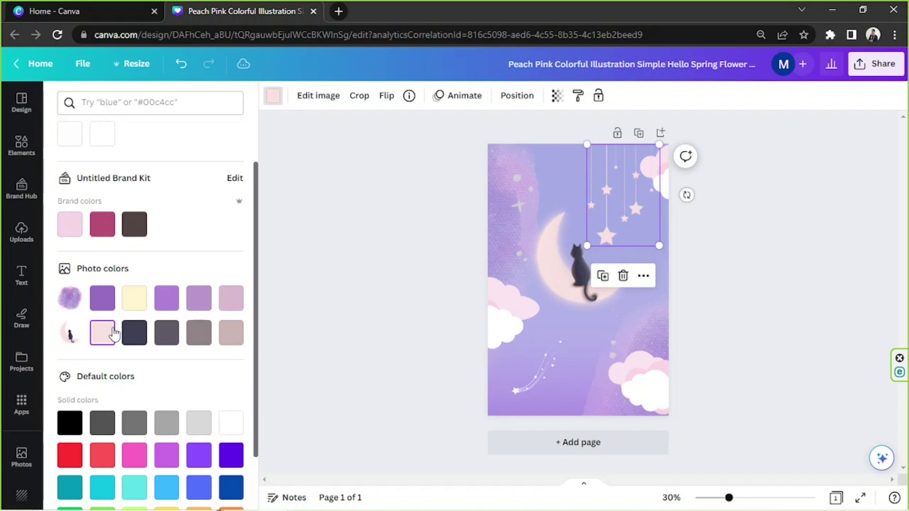
# Arrange copies of the pale pink hanging stars side by side along the page's whole upper edge, above the moon
pyautogui.moveTo(643, 217); pyautogui.dragTo(575, 227)
pyautogui.click(595, 287)
pyautogui.moveTo(549, 199); pyautogui.dragTo(537, 275)
pyautogui.moveTo(483, 226); pyautogui.dragTo(445, 219)
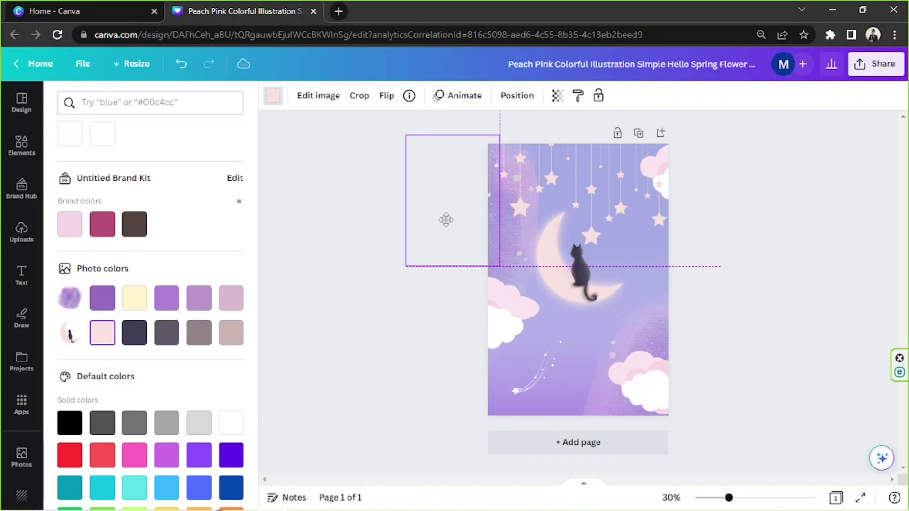
pyautogui.click(797, 248)
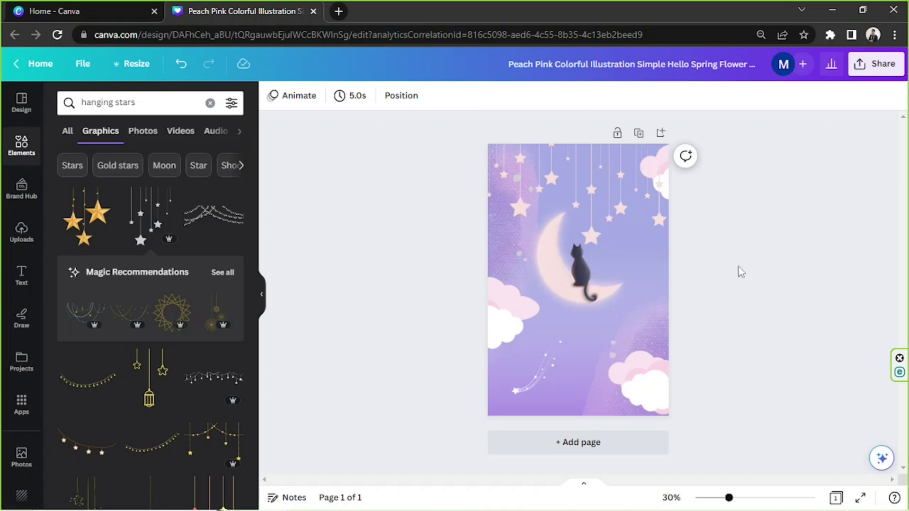
pyautogui.scroll(-4, 143, 272)
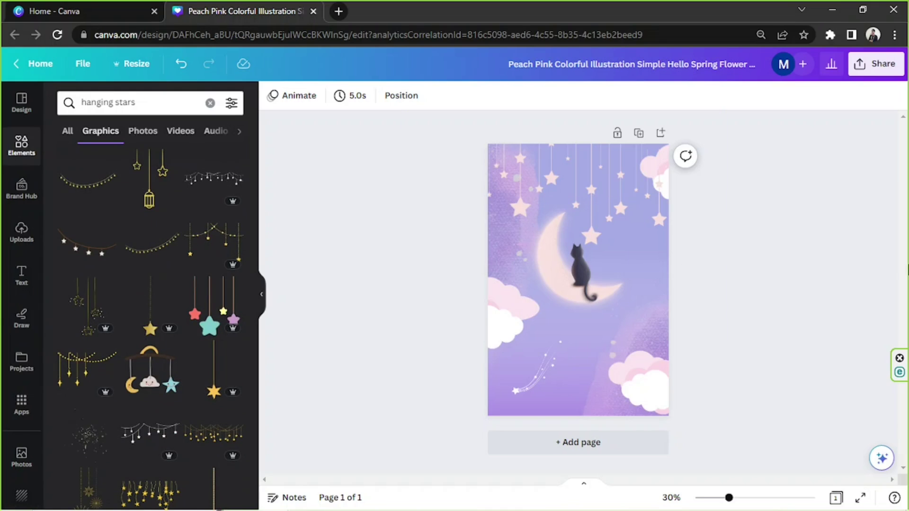